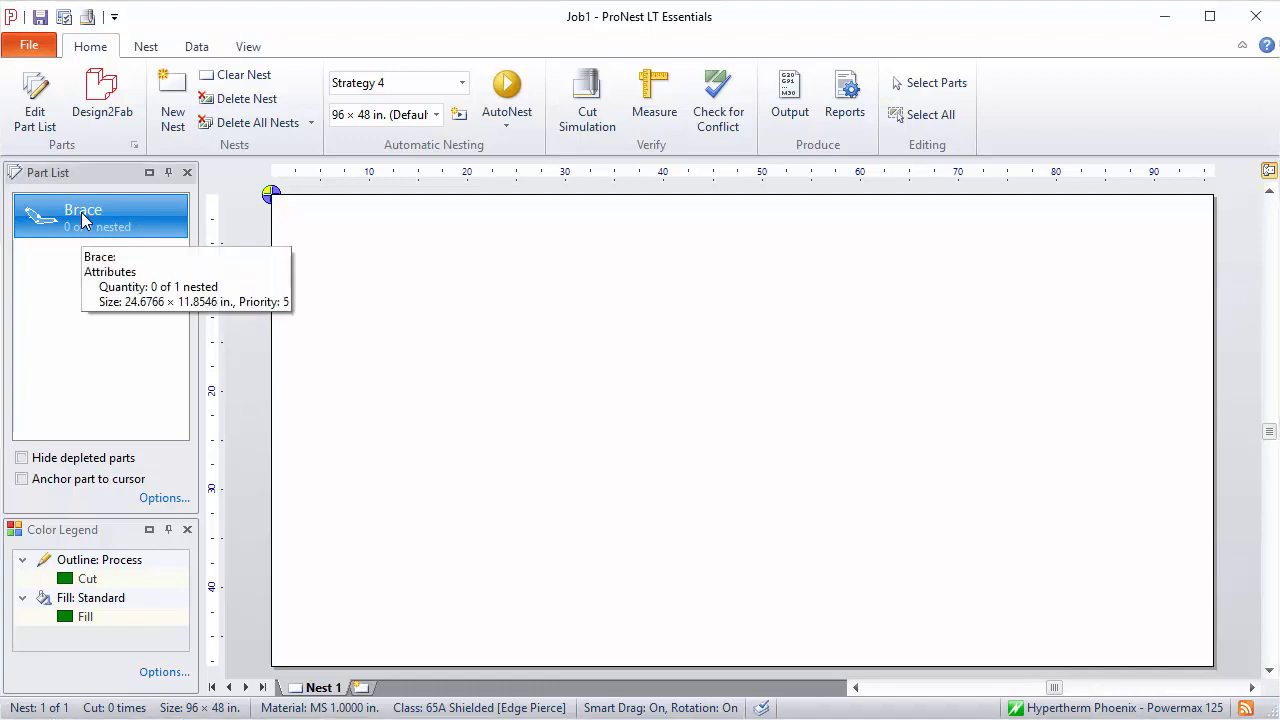
Step: Bring up the context menu for the Brace part in the Part List
right_click(83, 220)
Step: Choose Advanced Edit from the Brace context menu to edit its geometry
left_click(172, 228)
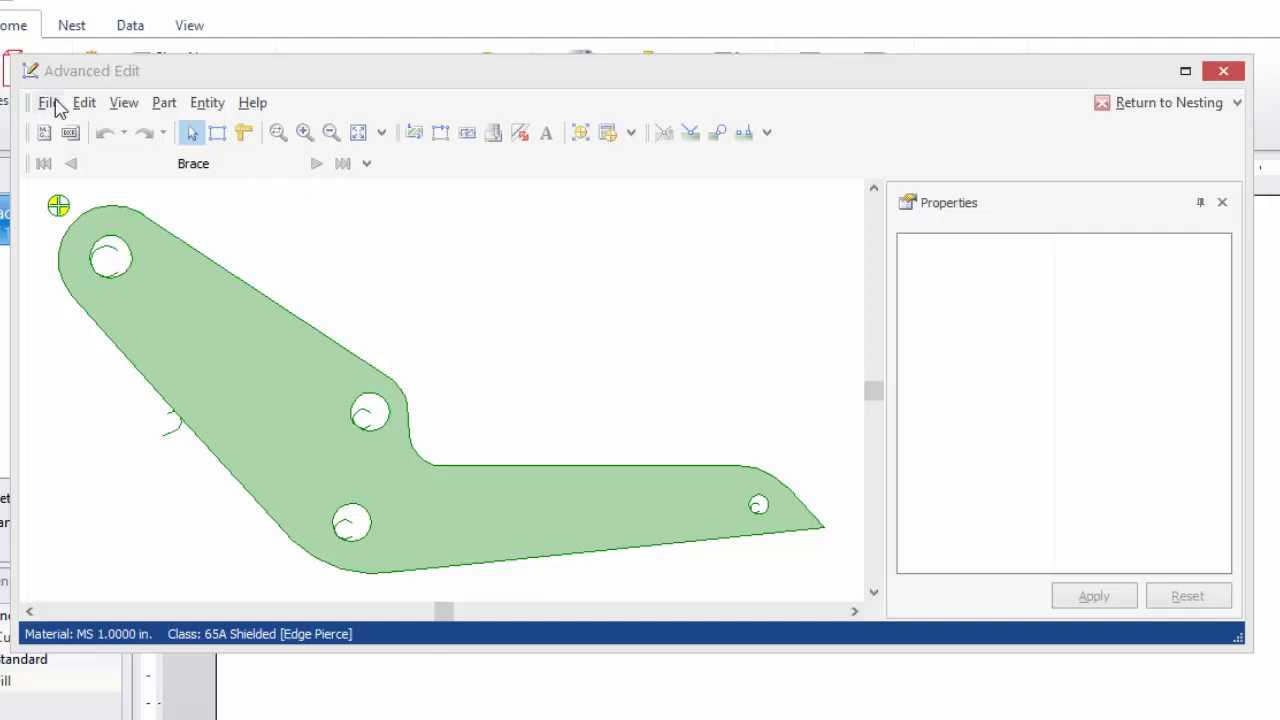
Step: Turn on Start Points in the View menu to display the cut start points
left_click(124, 103)
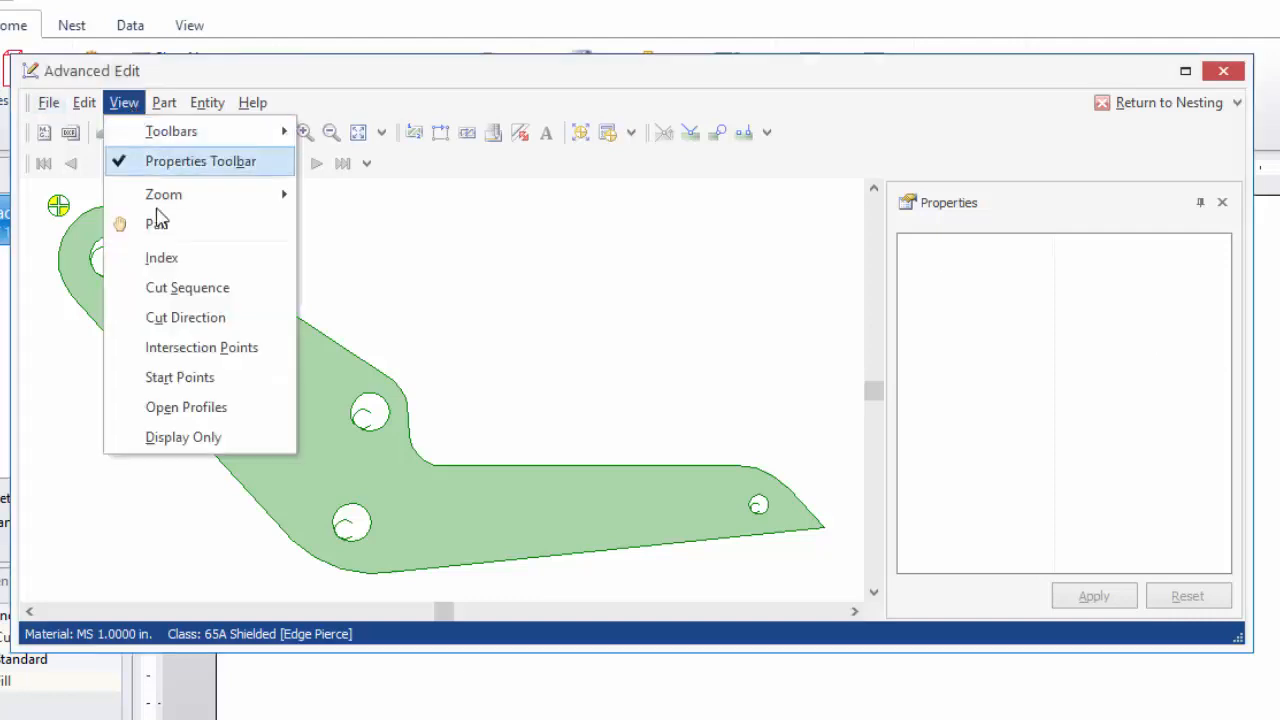
left_click(190, 380)
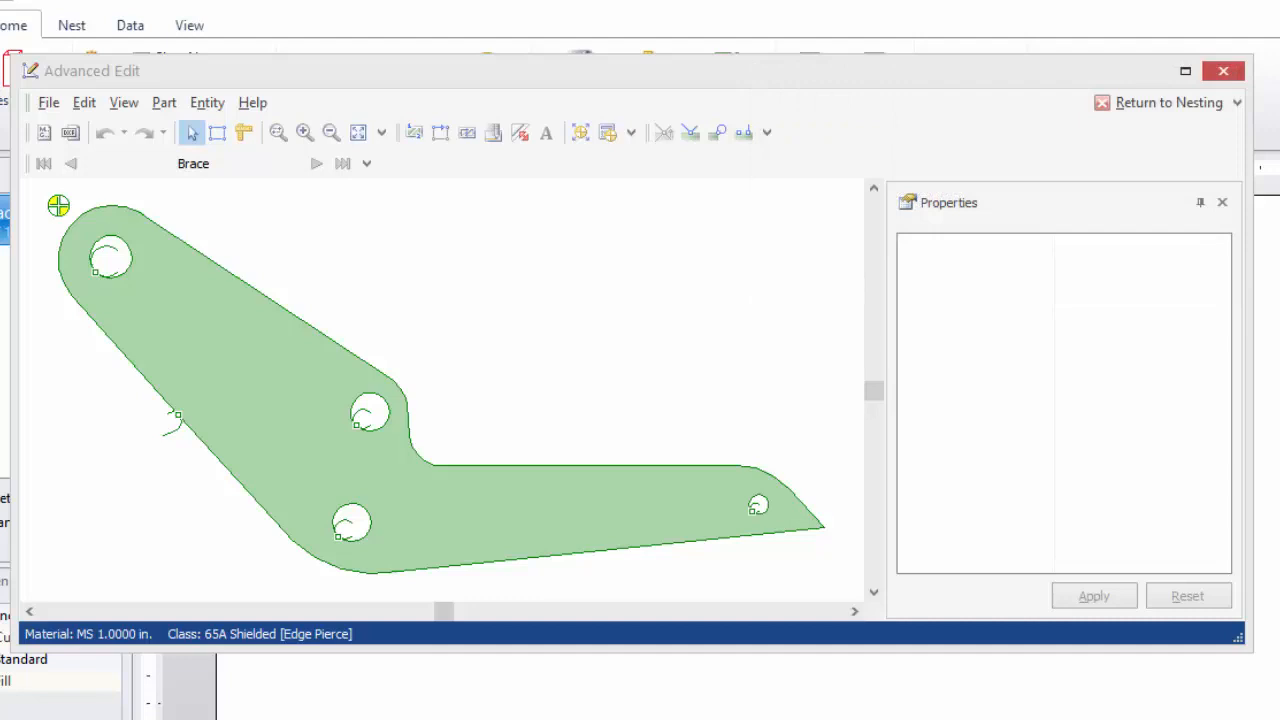
Step: Inspect the middle hole arc, the top edge line and the right-end corner arc (radius 2.2890 in.)
left_click(389, 431)
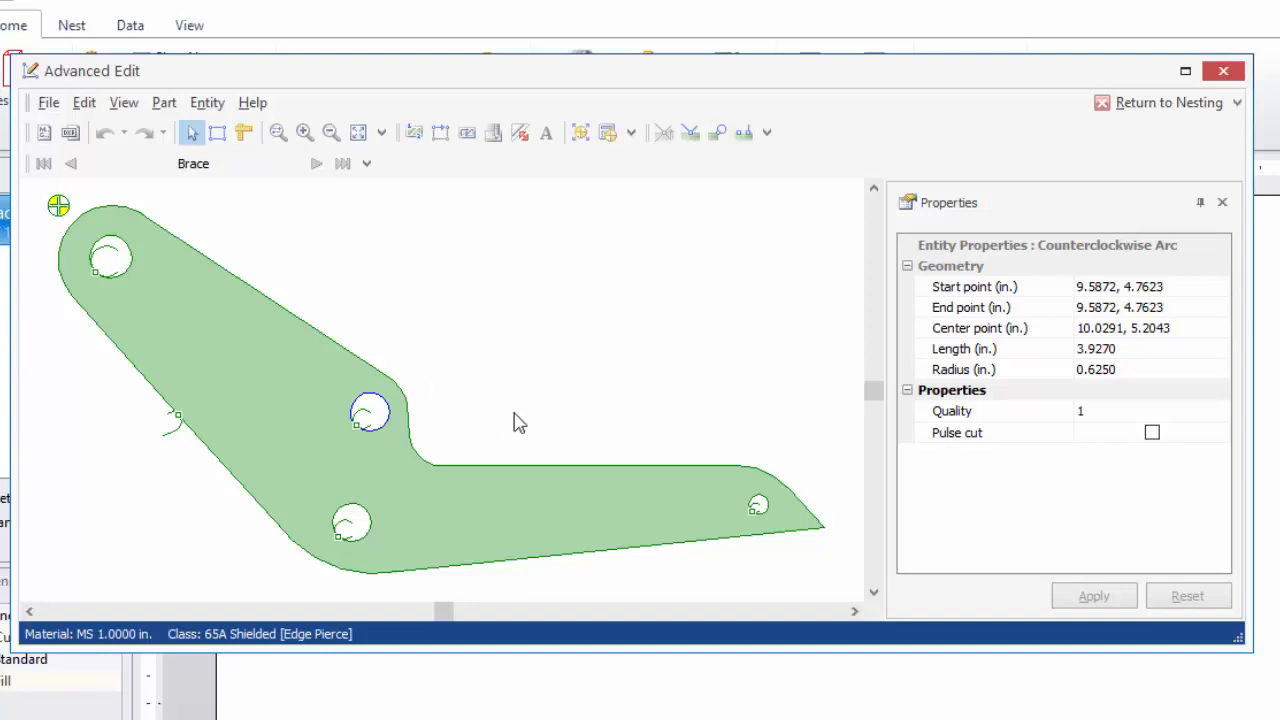
left_click(564, 465)
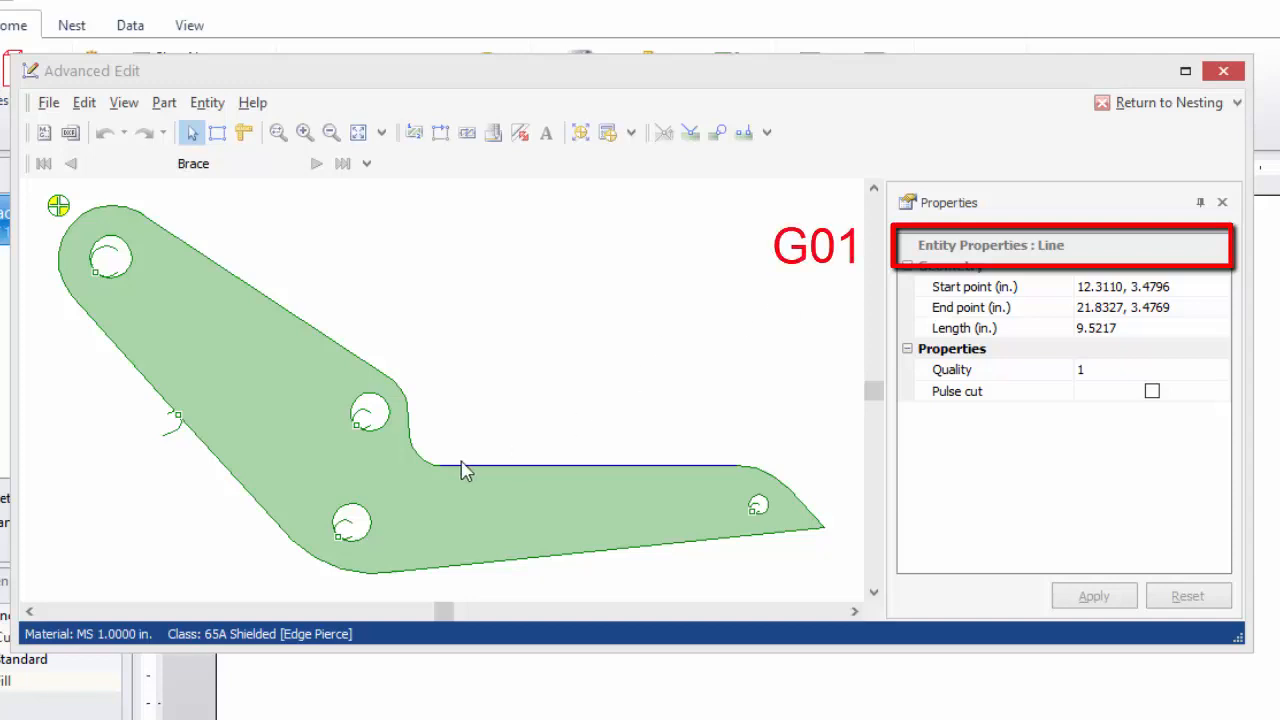
left_click(768, 482)
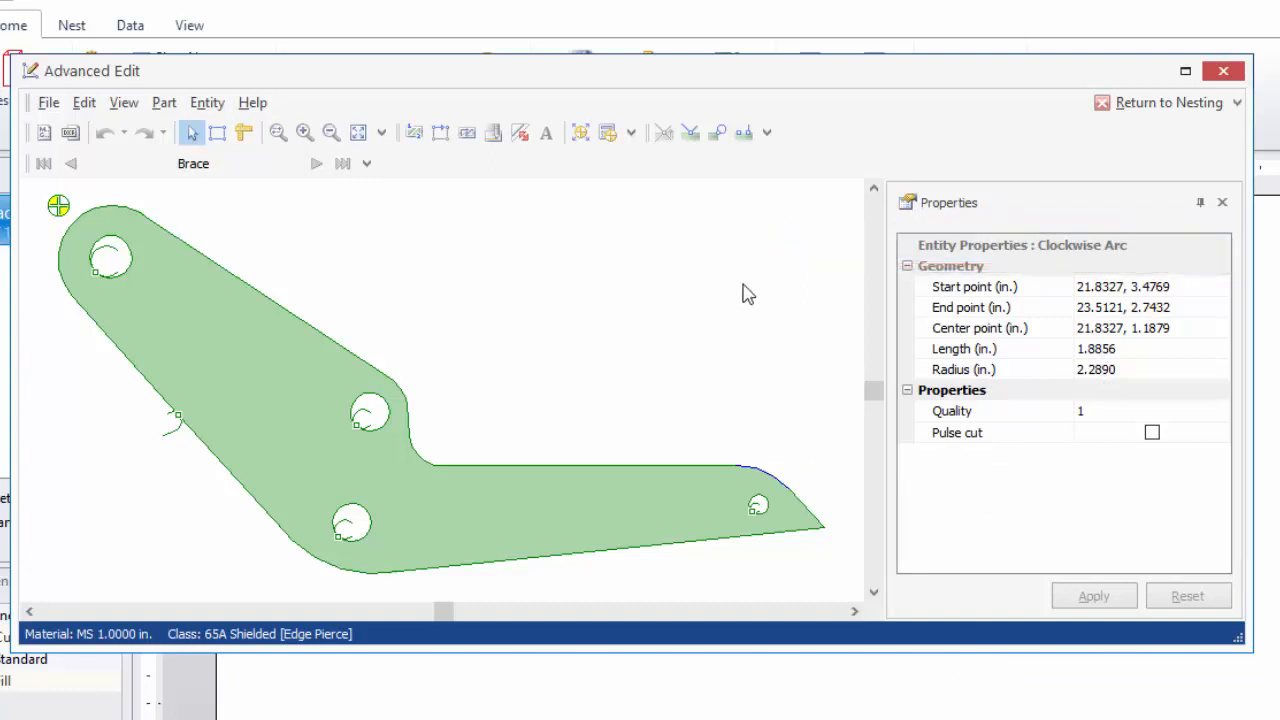
Step: Turn on Intersection Points and inspect the outline vertex at 21.8327, 3.4769 in
left_click(124, 104)
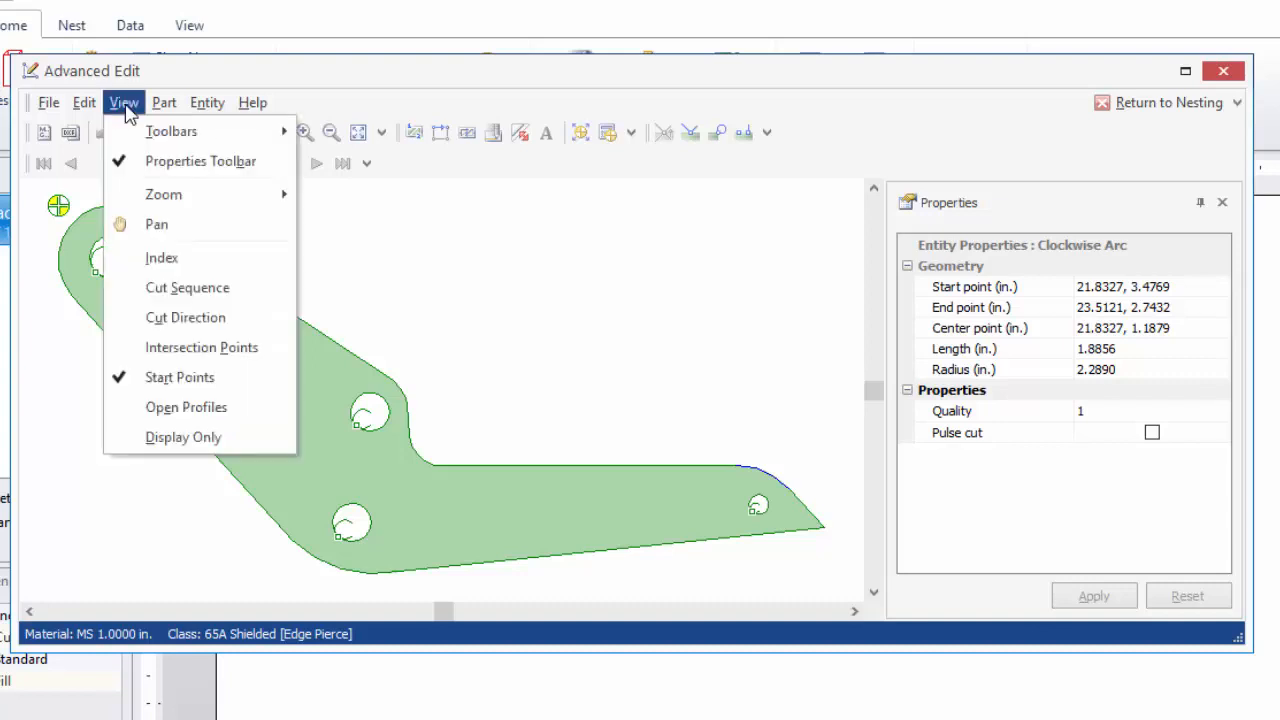
left_click(187, 350)
left_click(505, 406)
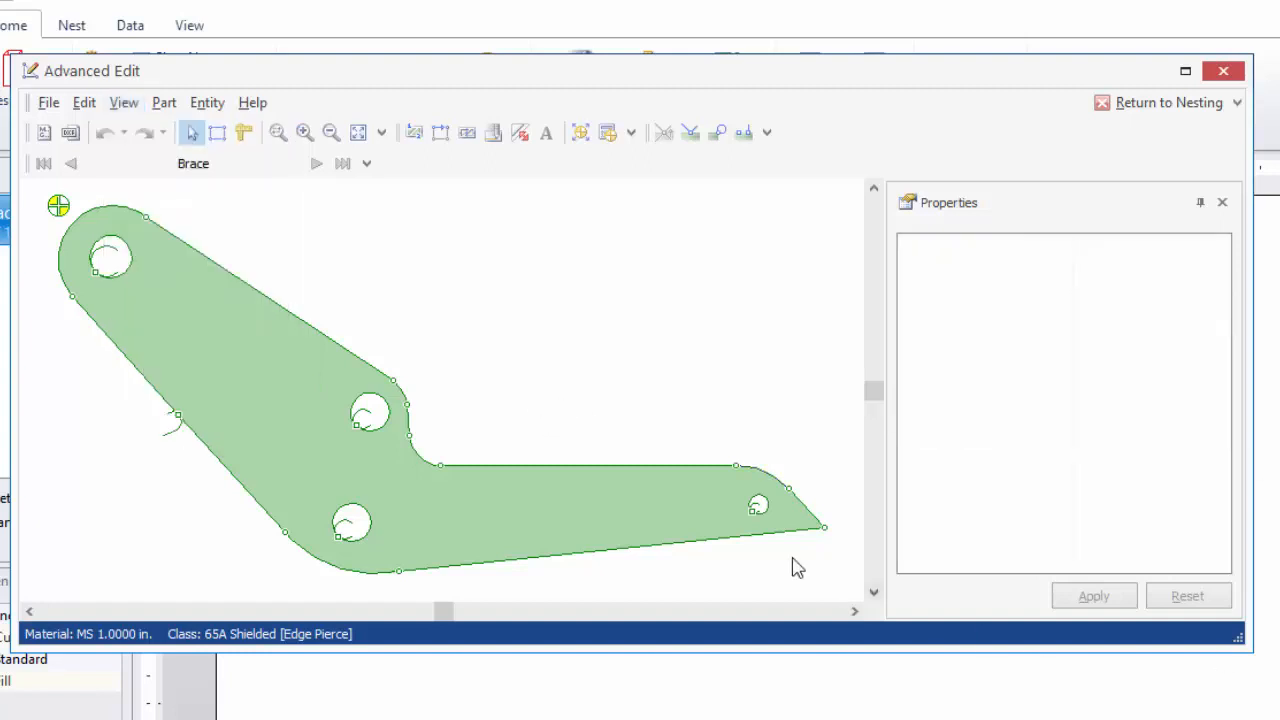
left_click(736, 466)
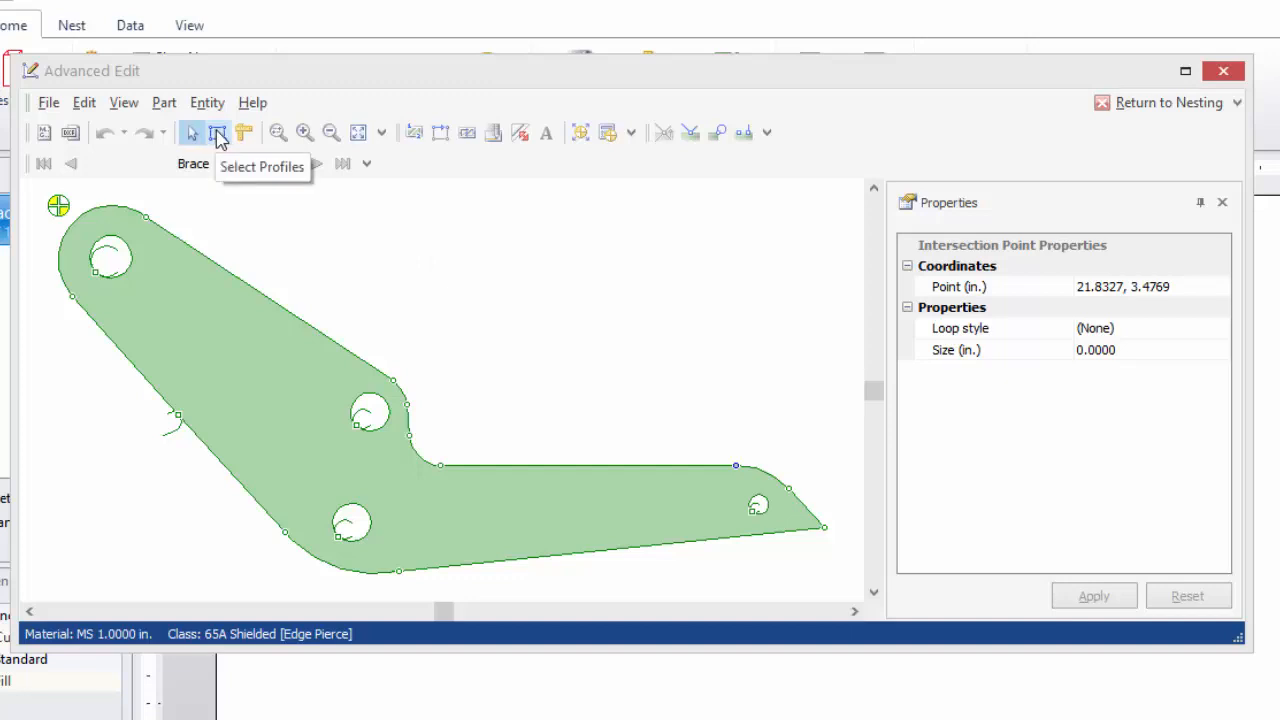
left_click(218, 134)
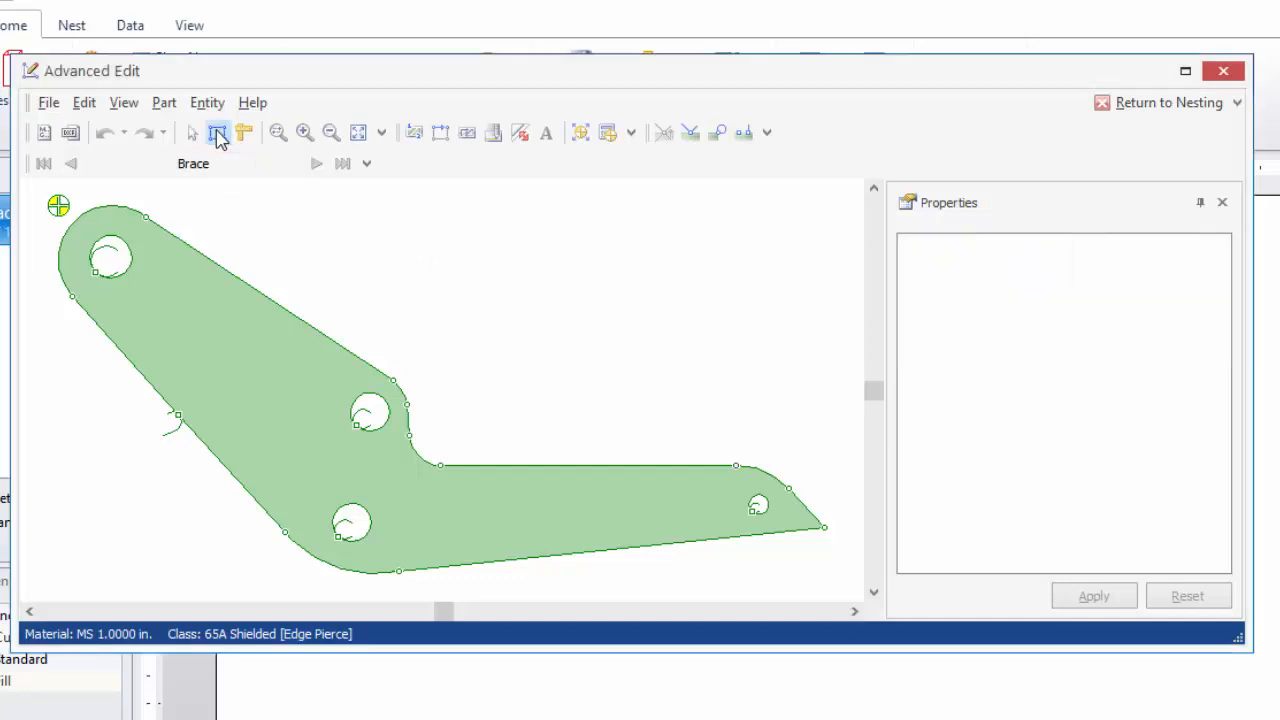
left_click(245, 289)
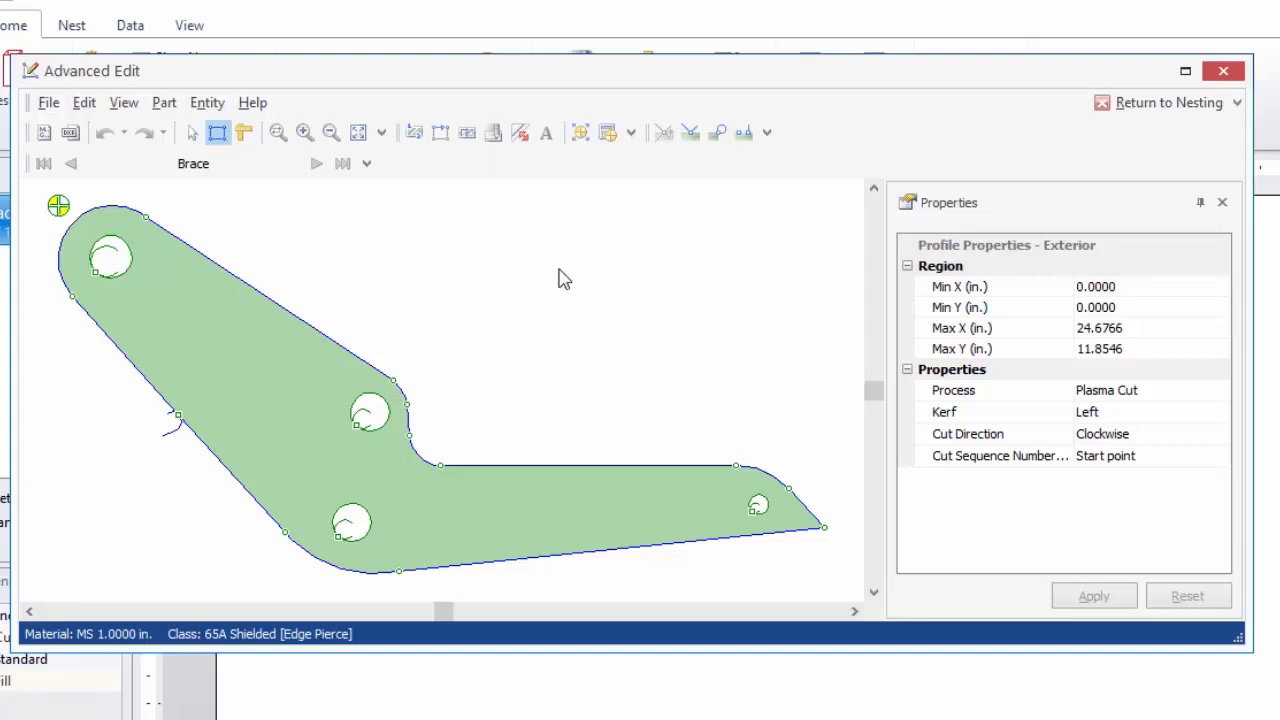
left_click(1224, 393)
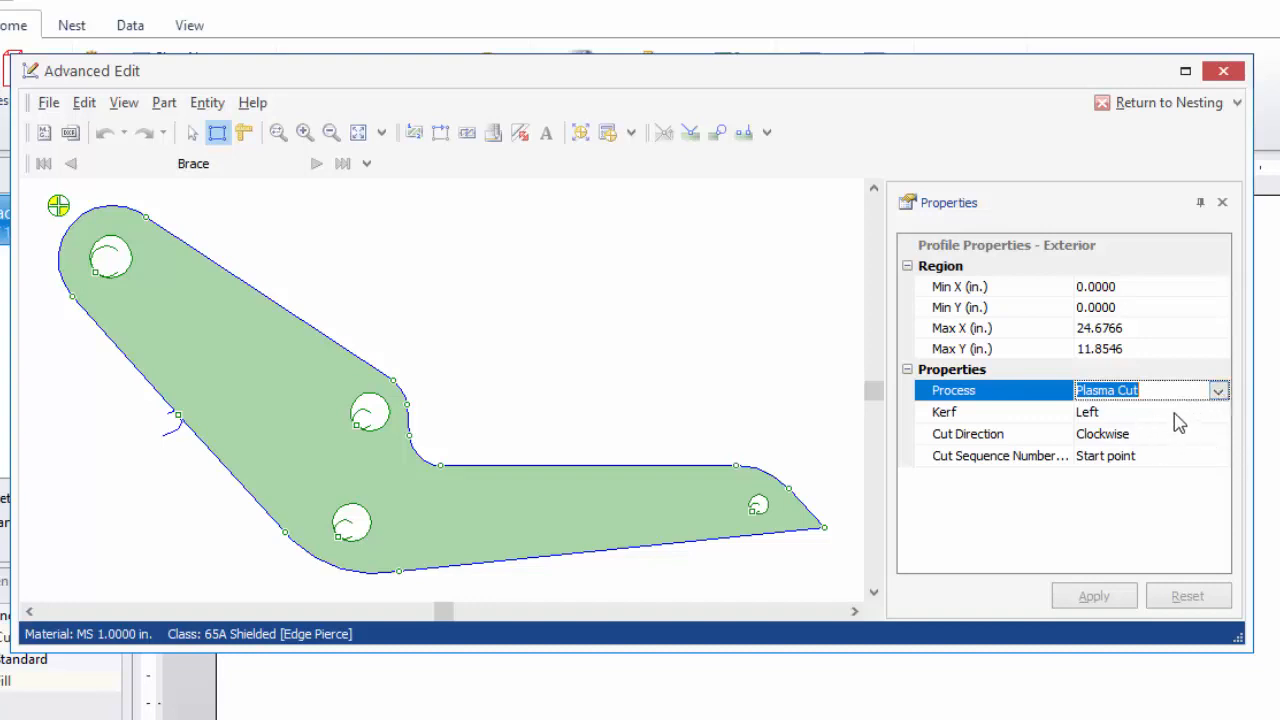
left_click(1220, 412)
left_click(1220, 412)
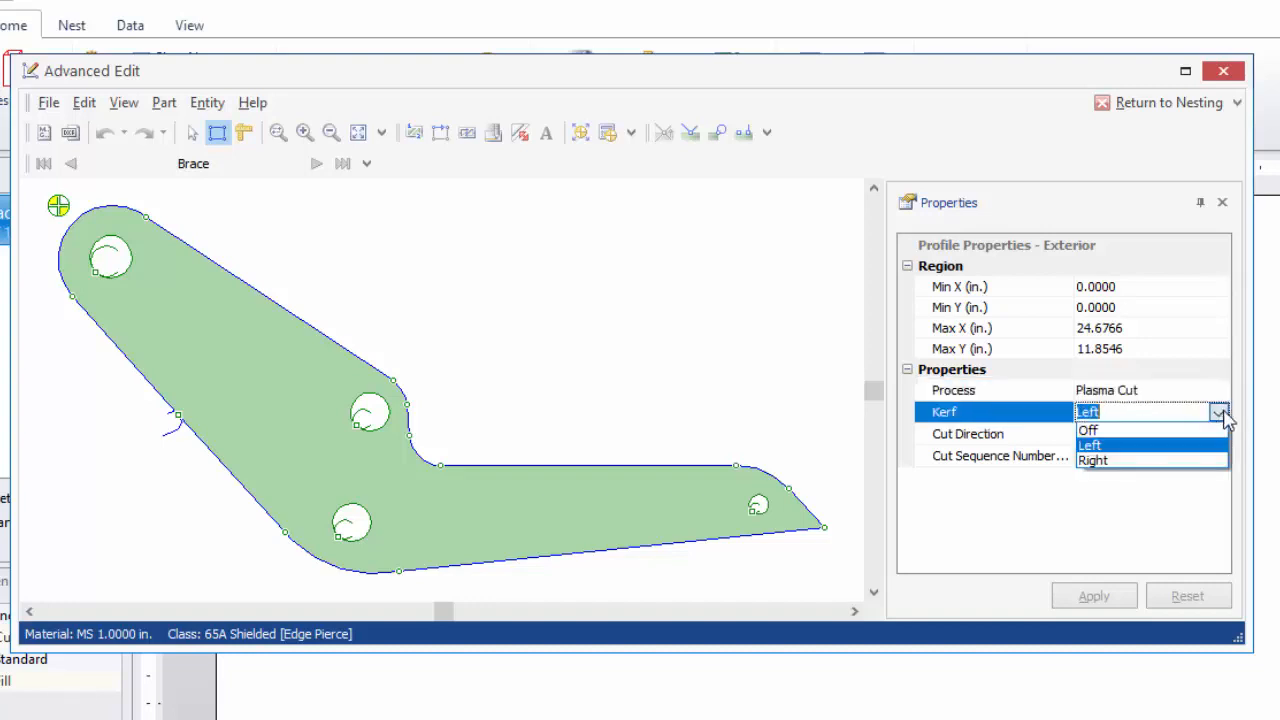
left_click(1220, 413)
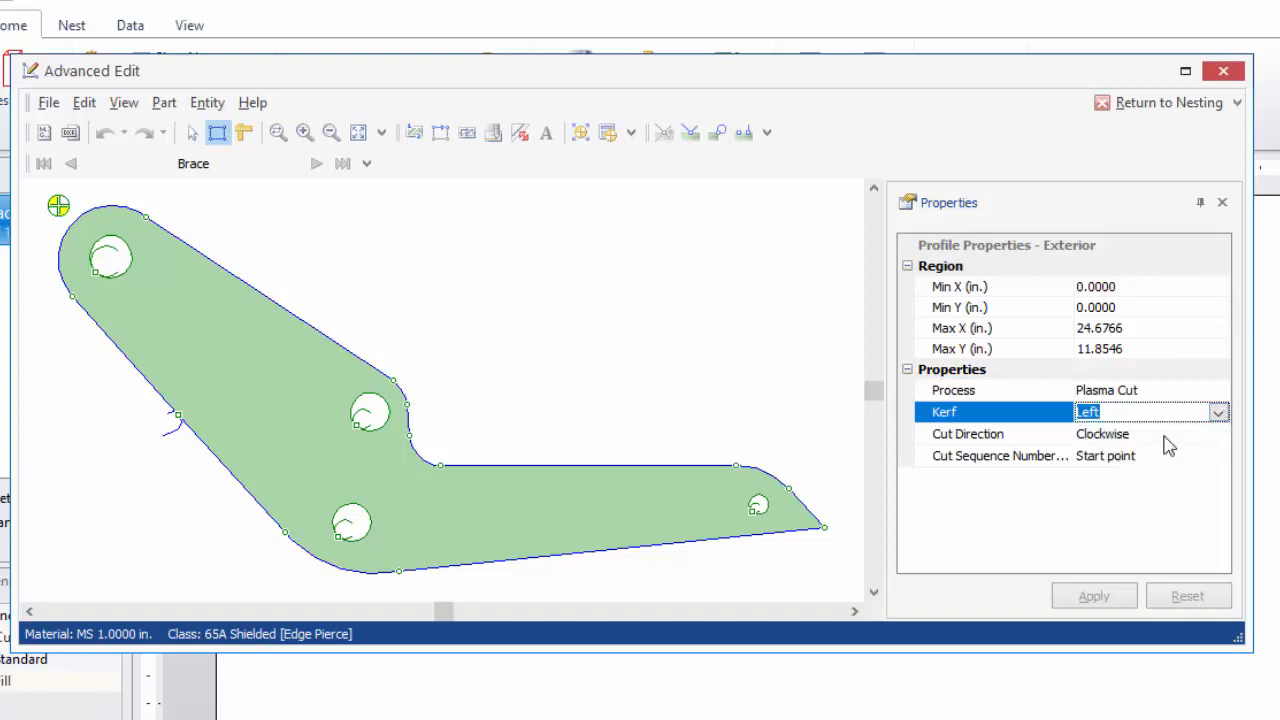
left_click(1166, 436)
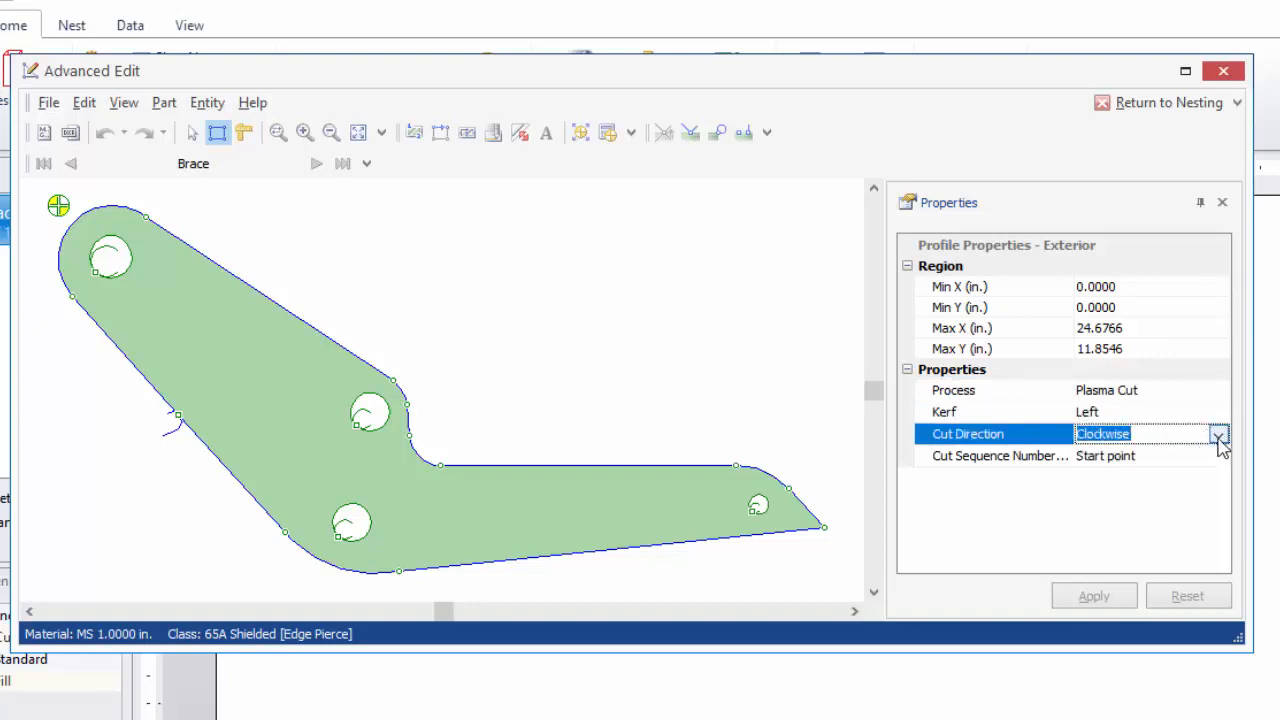
left_click(1219, 437)
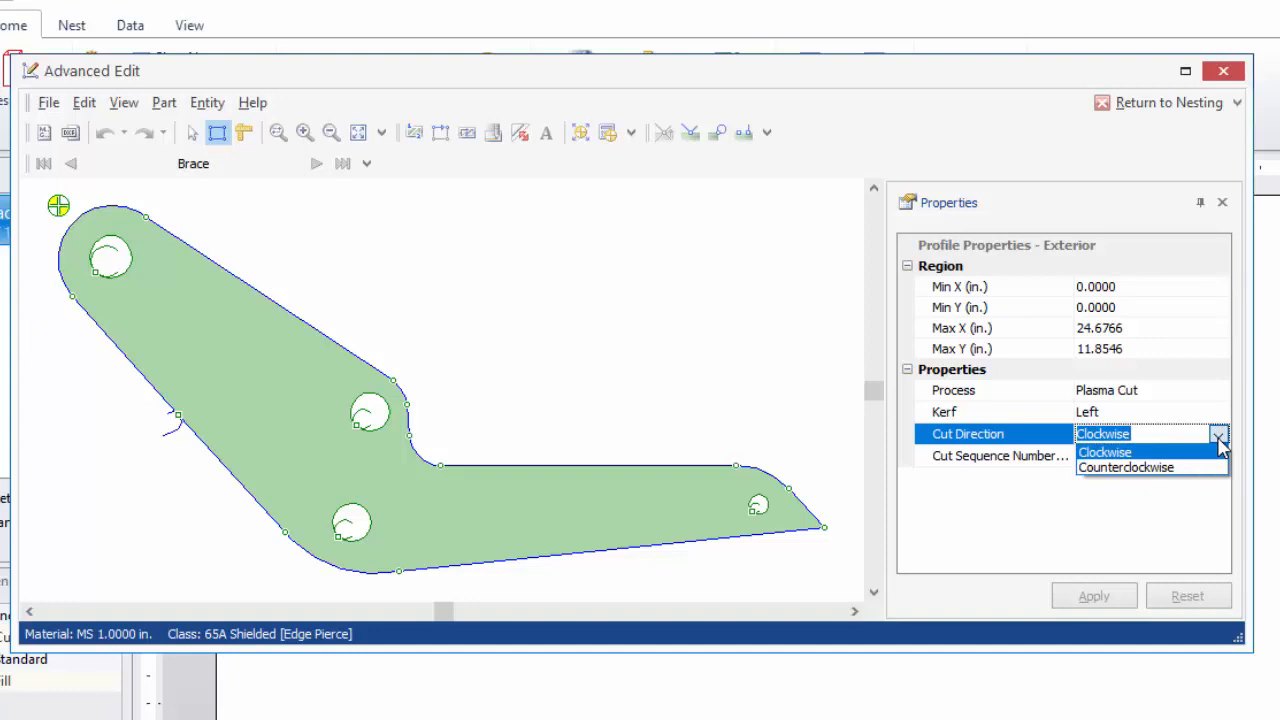
left_click(1219, 440)
left_click(666, 314)
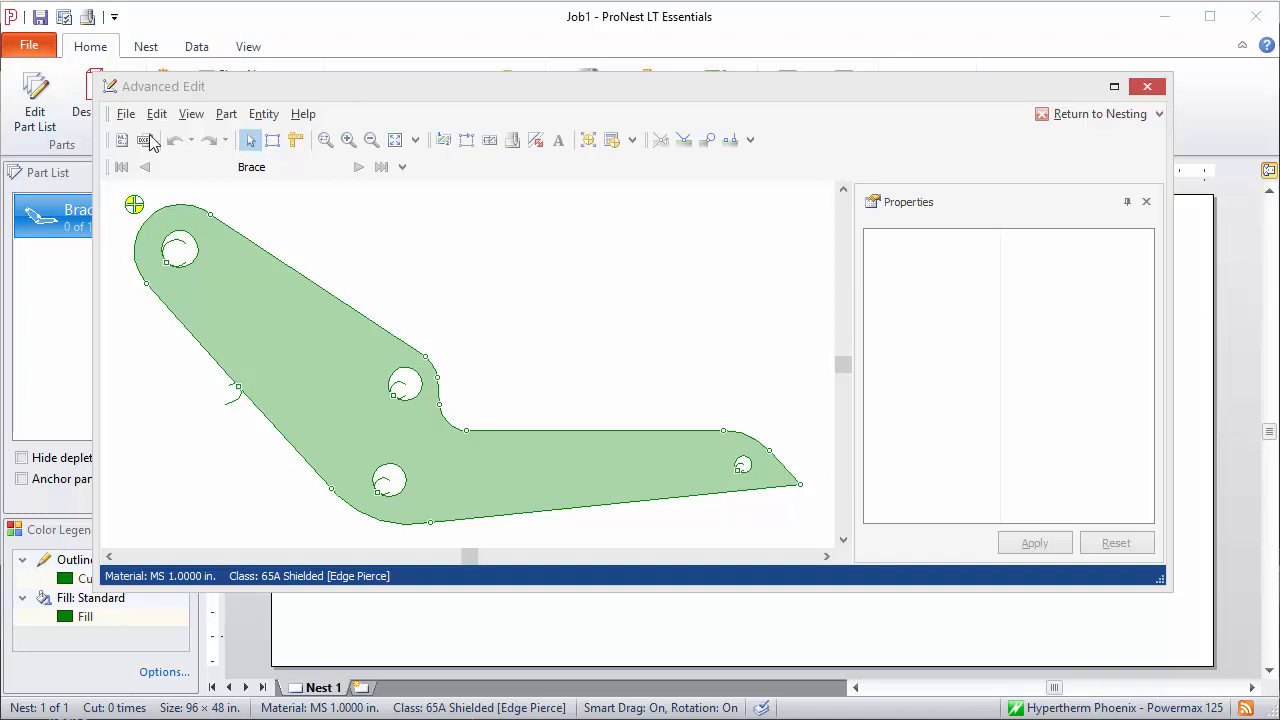
Step: Place a new home point for the part with Move Part Home and confirm it
left_click(127, 114)
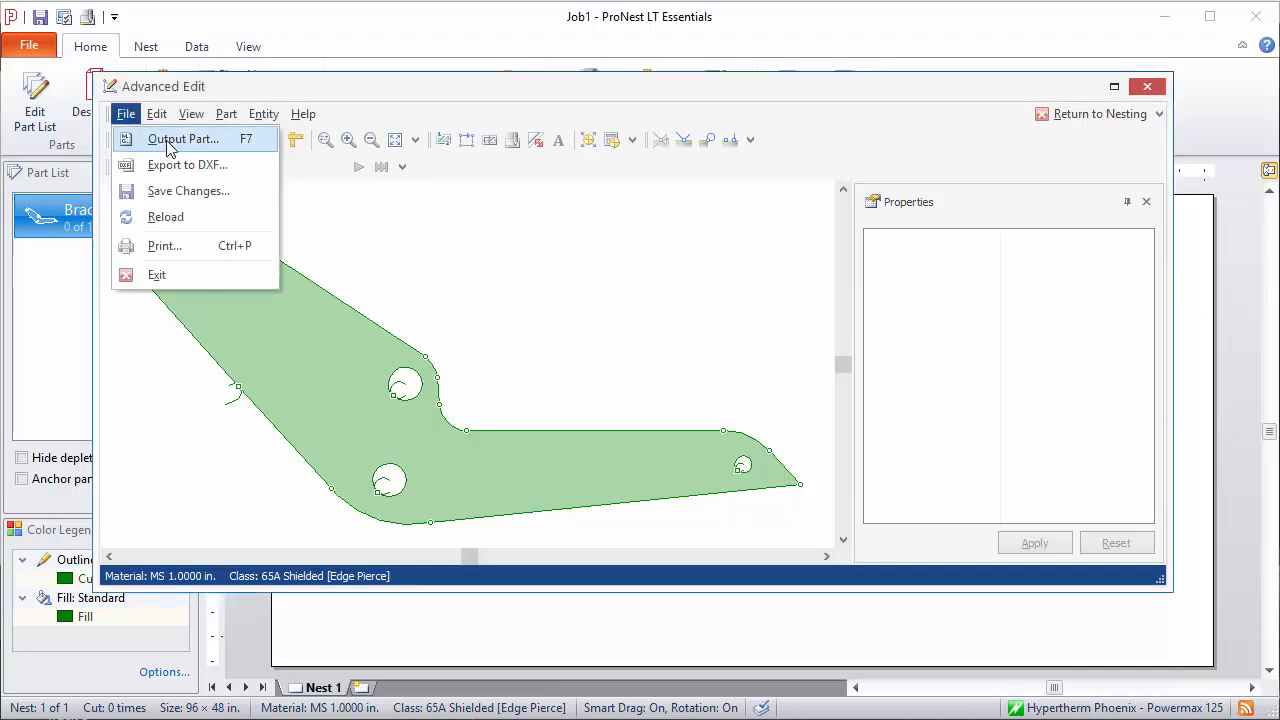
left_click(446, 84)
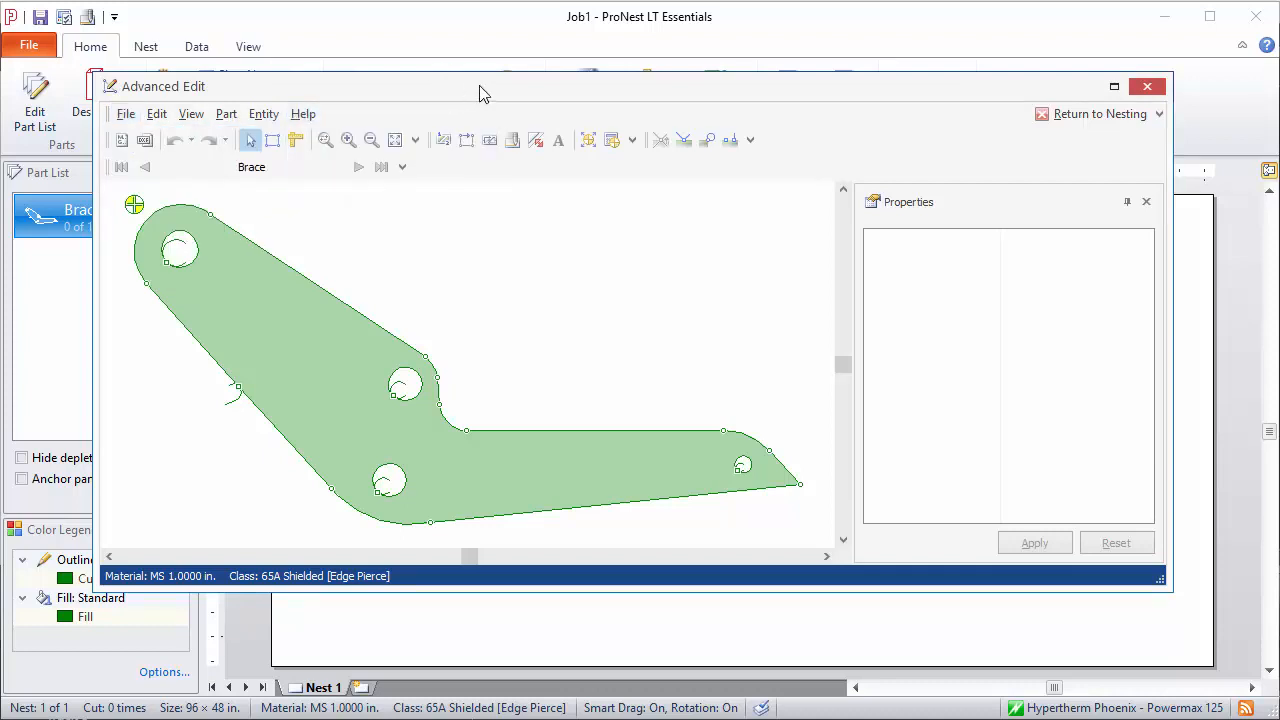
left_click(587, 143)
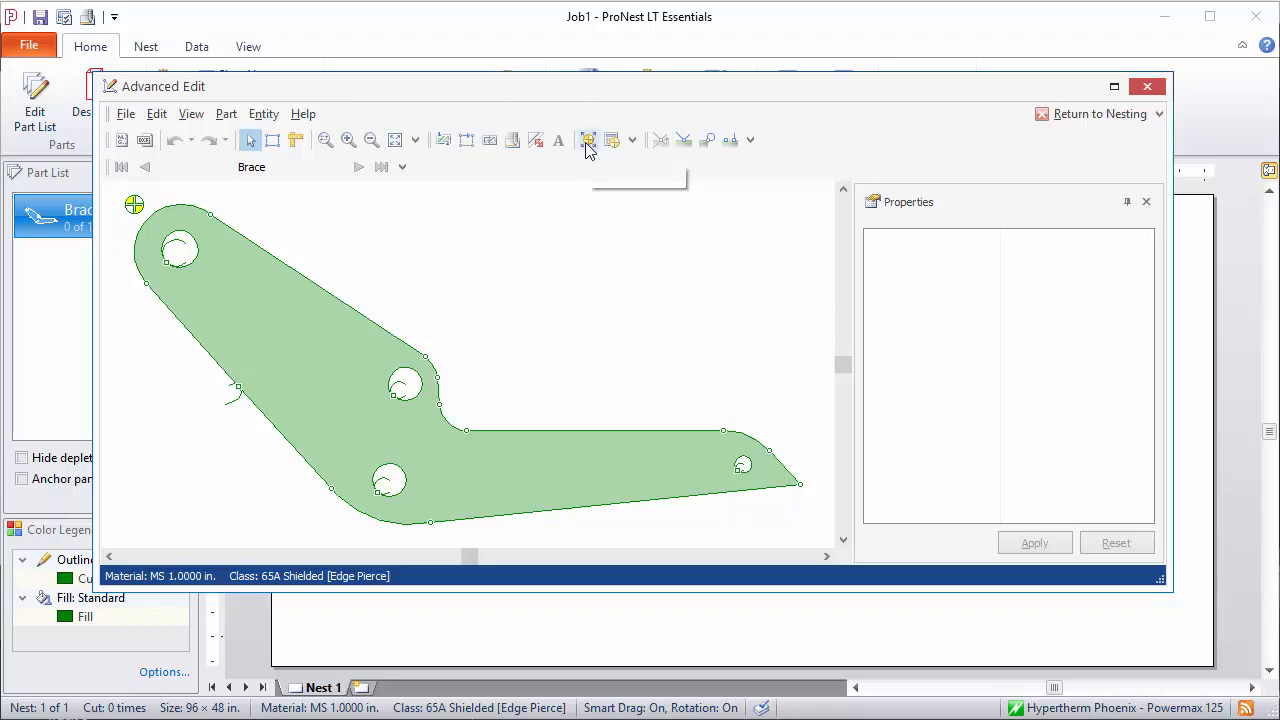
left_click(198, 390)
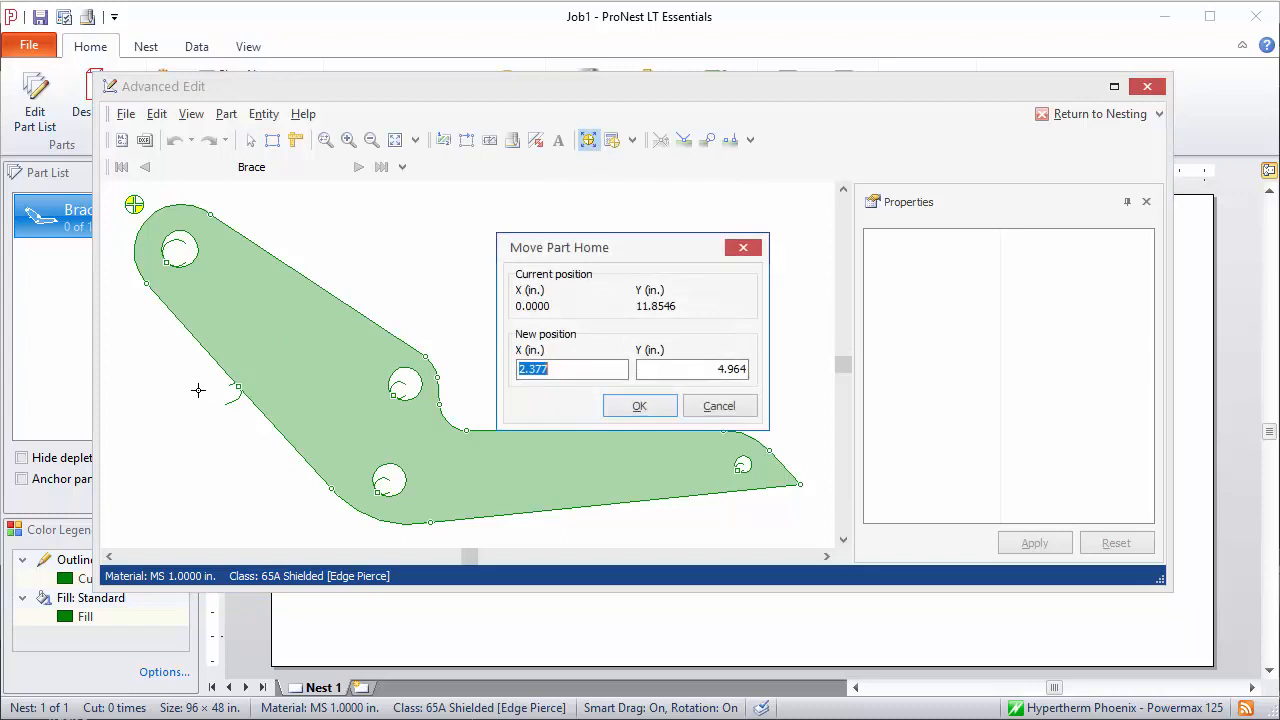
left_click(640, 406)
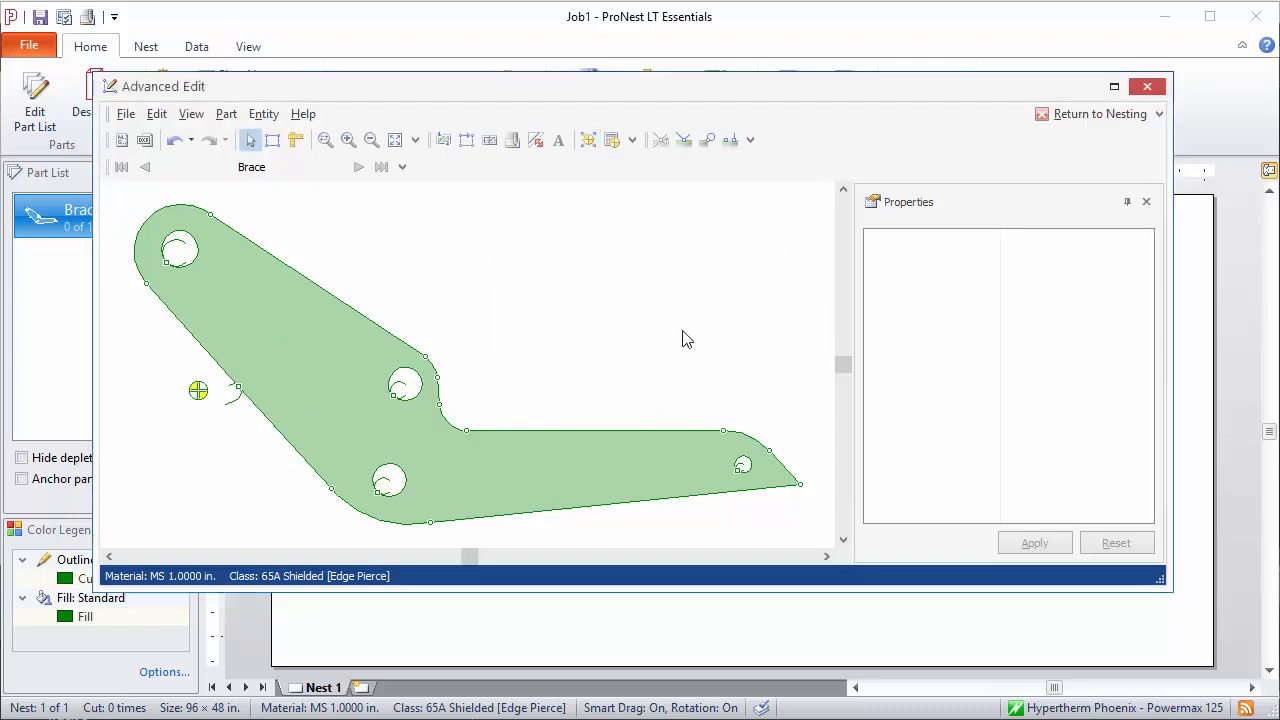
Step: Set the Brace part home position to Lower Left
left_click(621, 140)
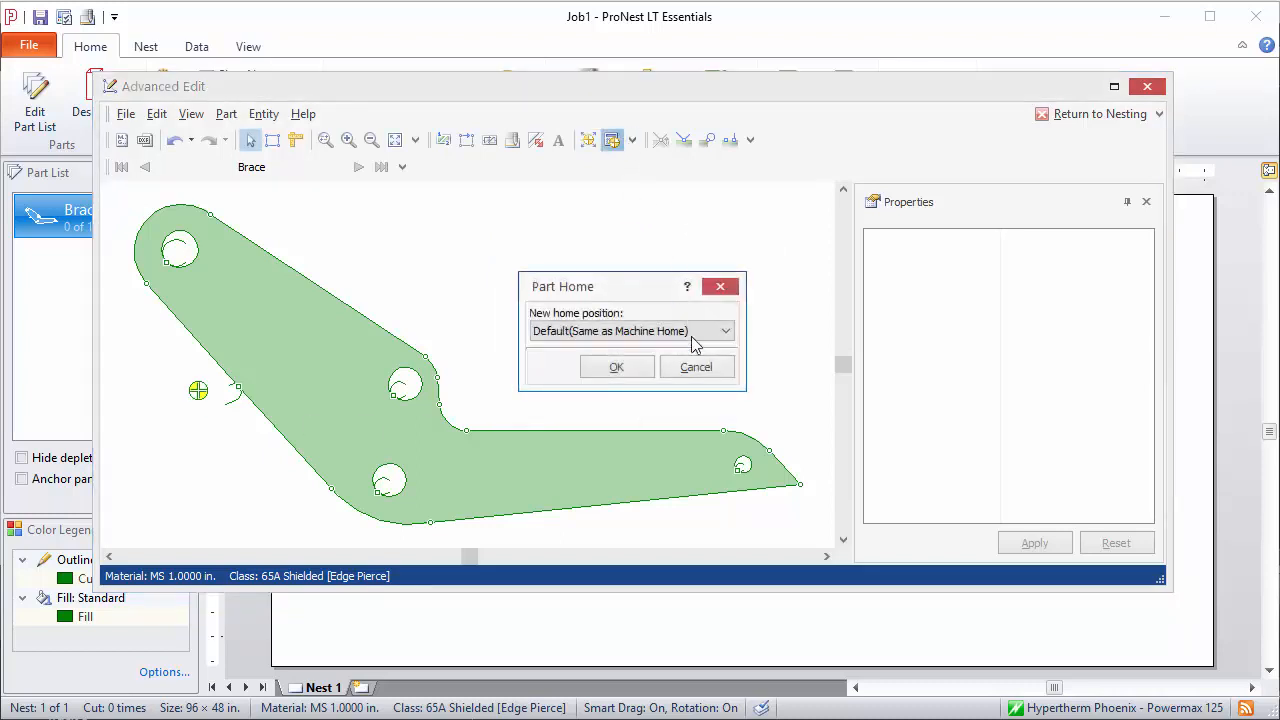
left_click(723, 332)
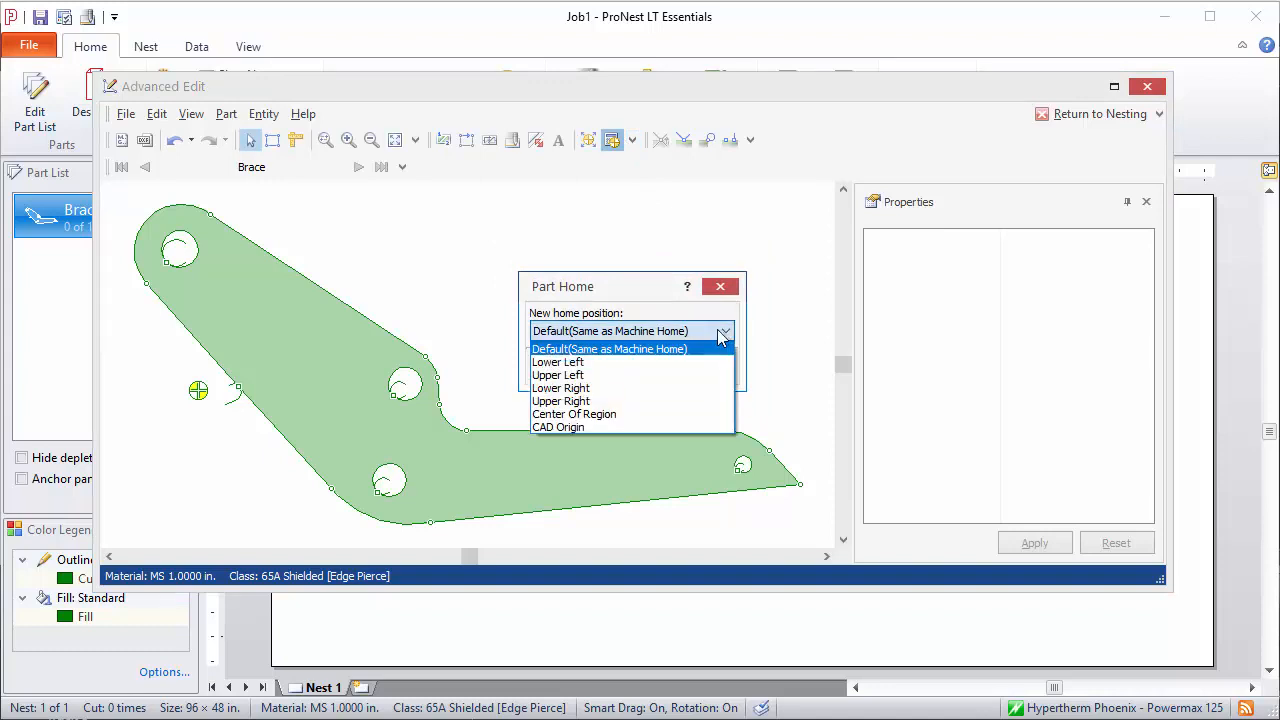
left_click(630, 362)
left_click(626, 368)
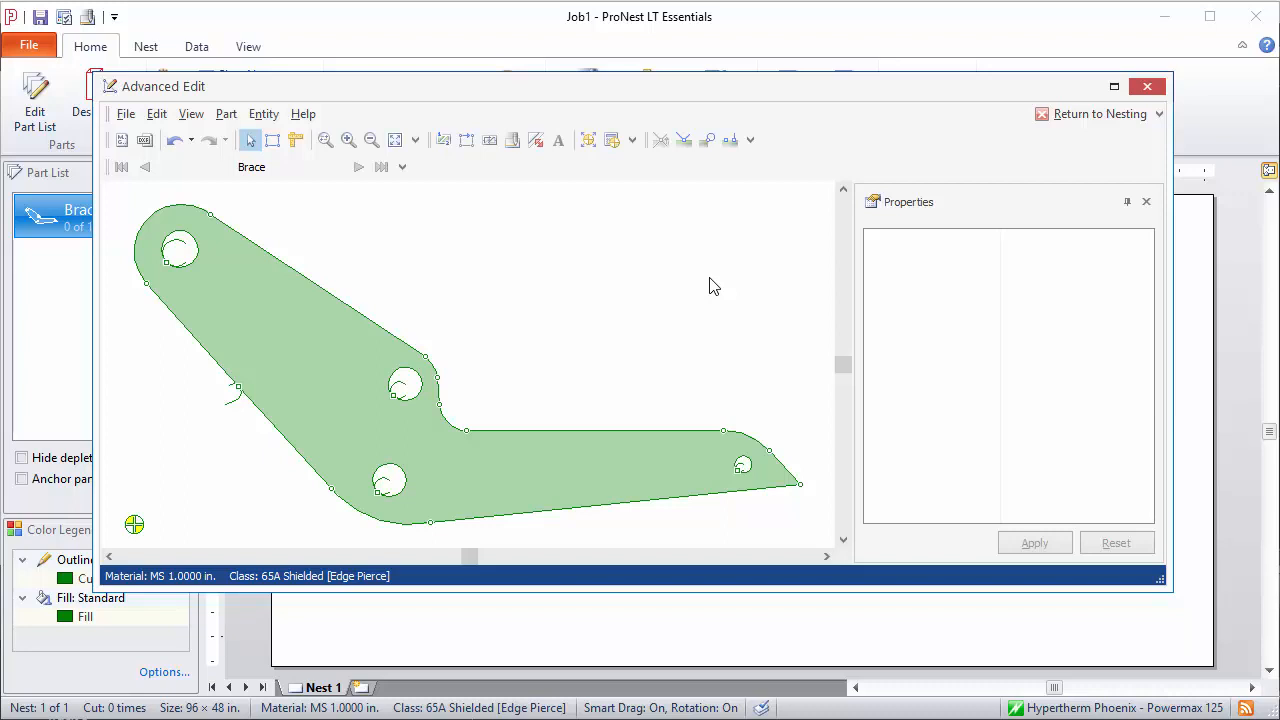
left_click(126, 114)
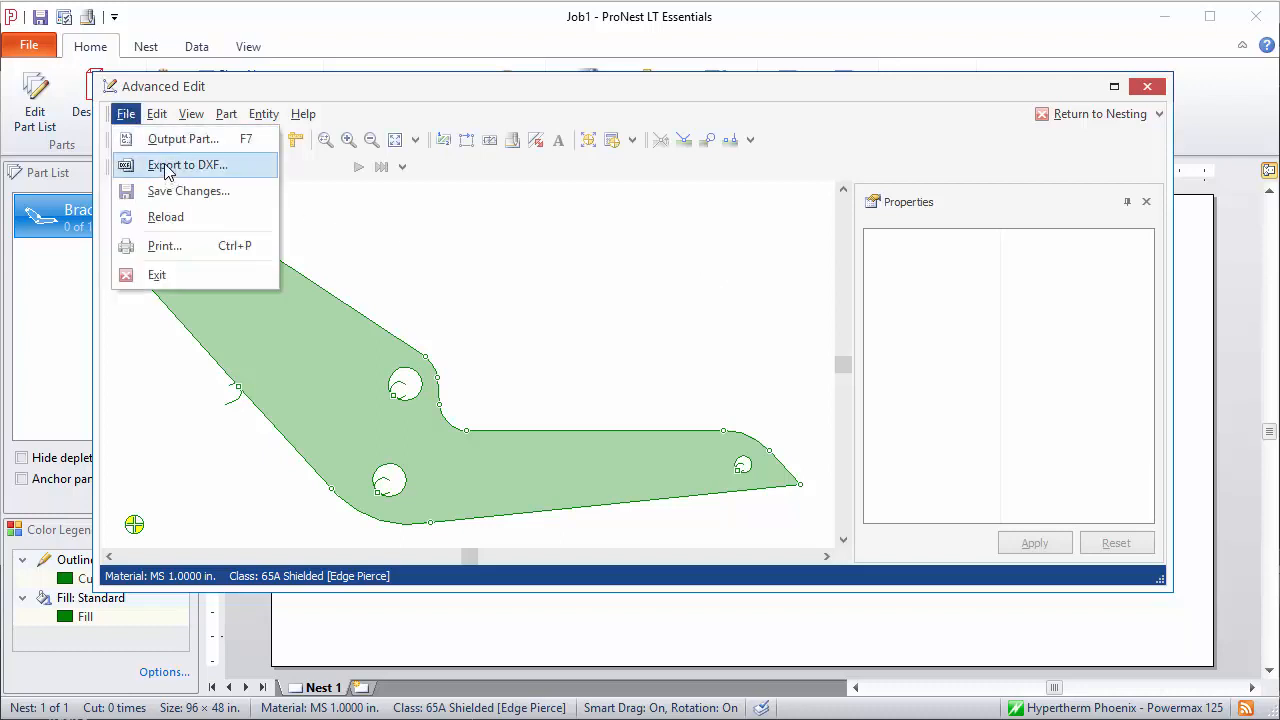
left_click(412, 235)
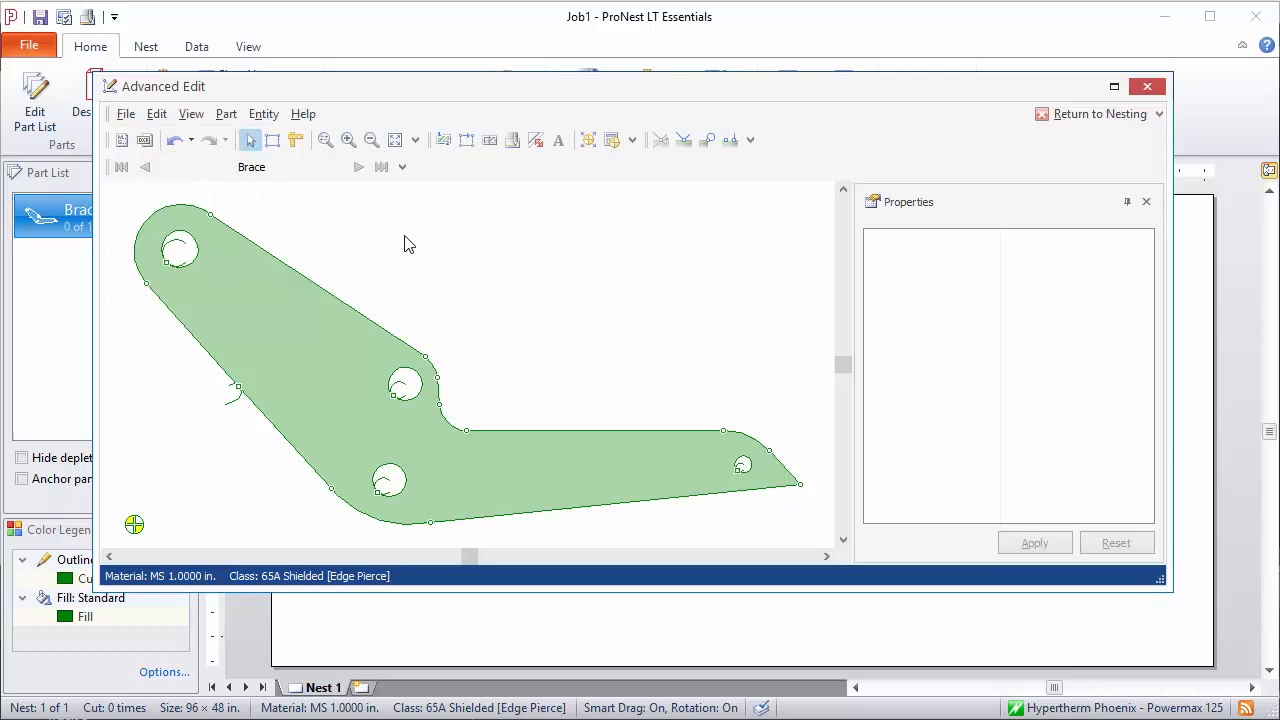
left_click(296, 140)
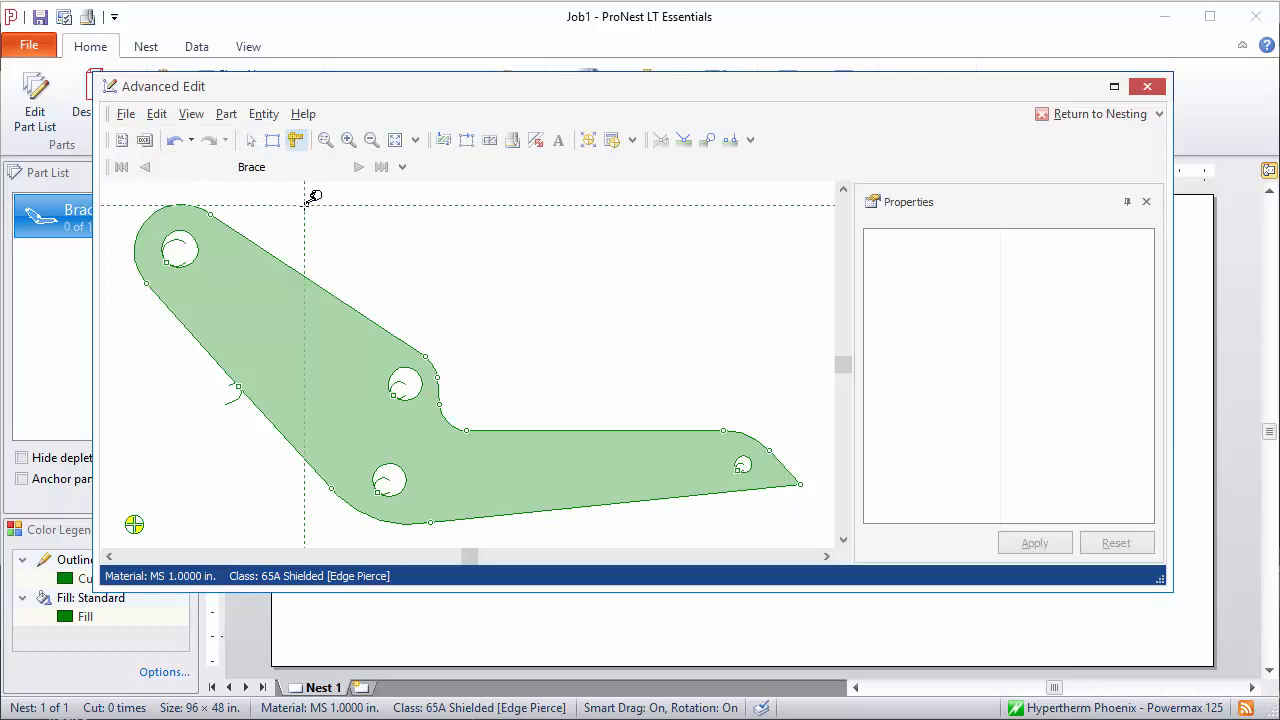
left_click(211, 214)
left_click(426, 356)
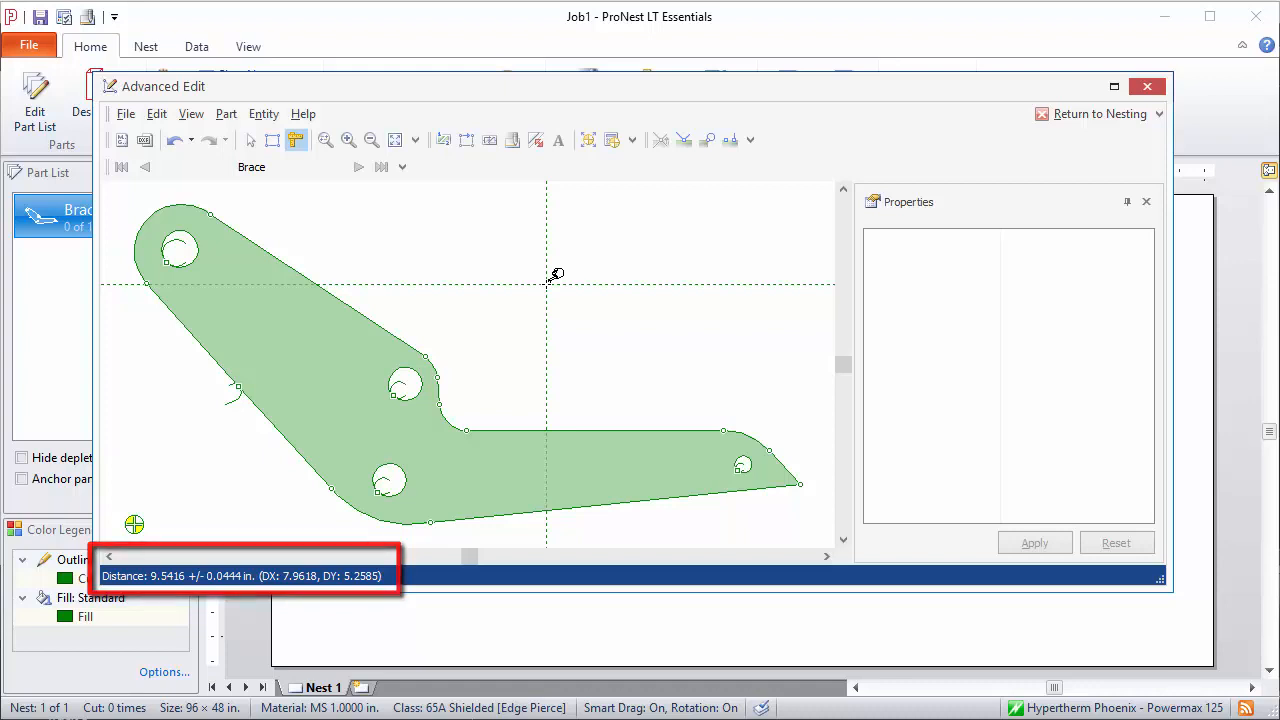
key("Escape")
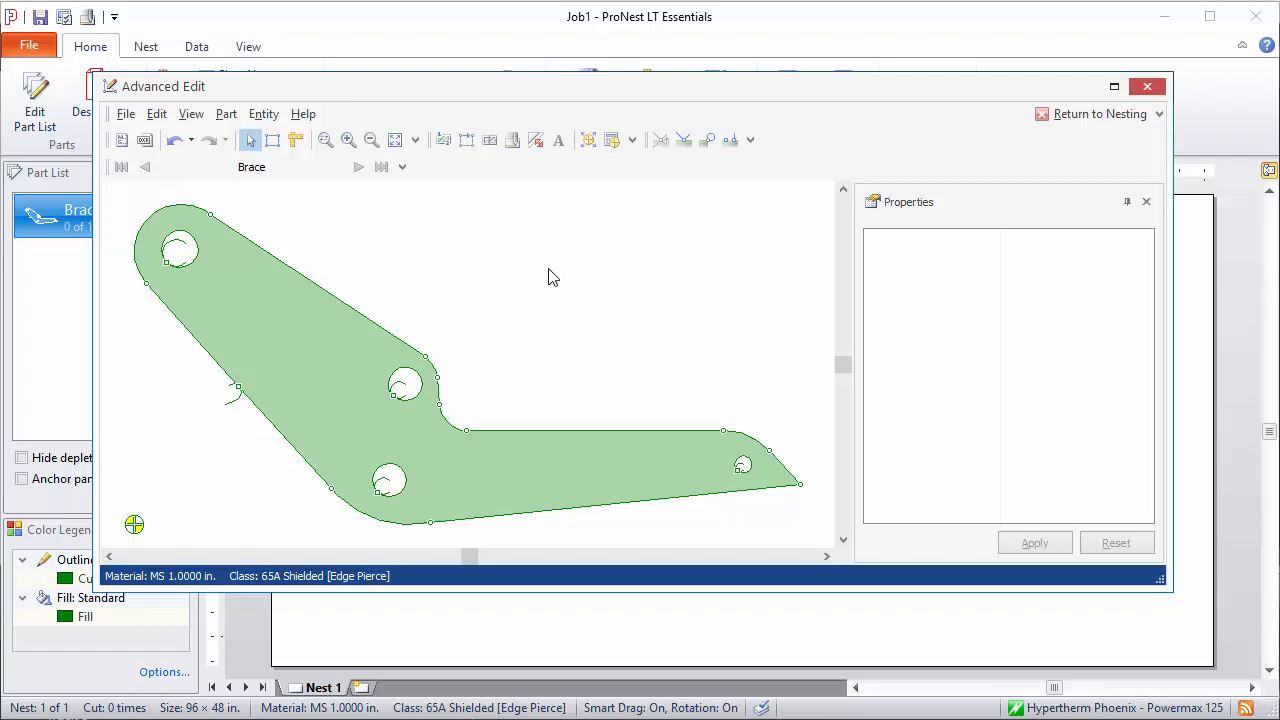
Step: Resequence cuts: top-left hole, middle hole, lower hole, right hole, then the outer contour
left_click(444, 140)
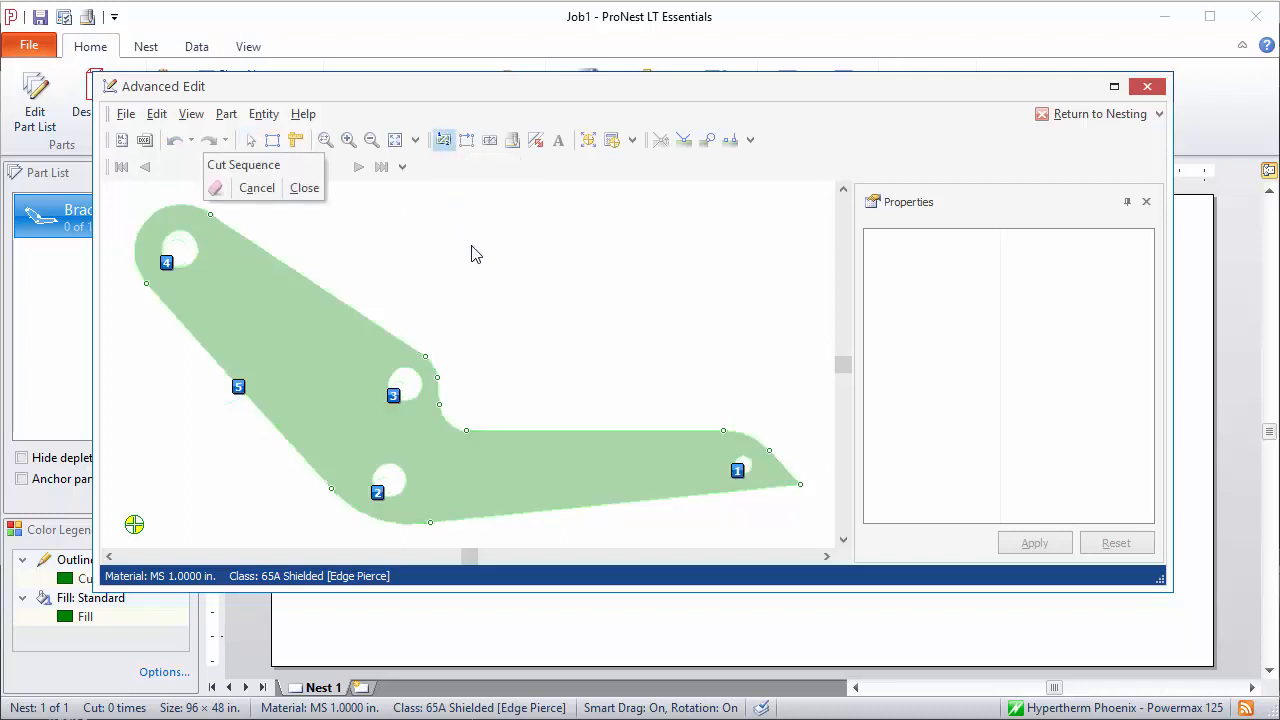
left_click(215, 188)
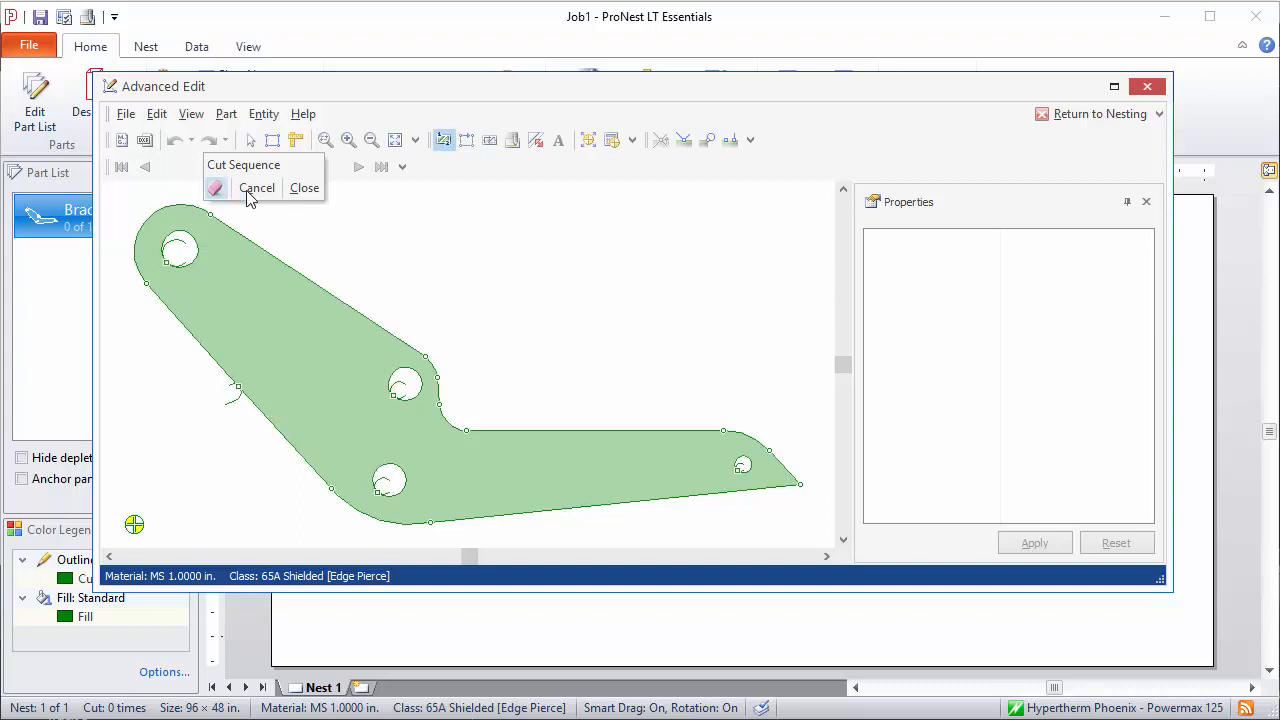
left_click(195, 265)
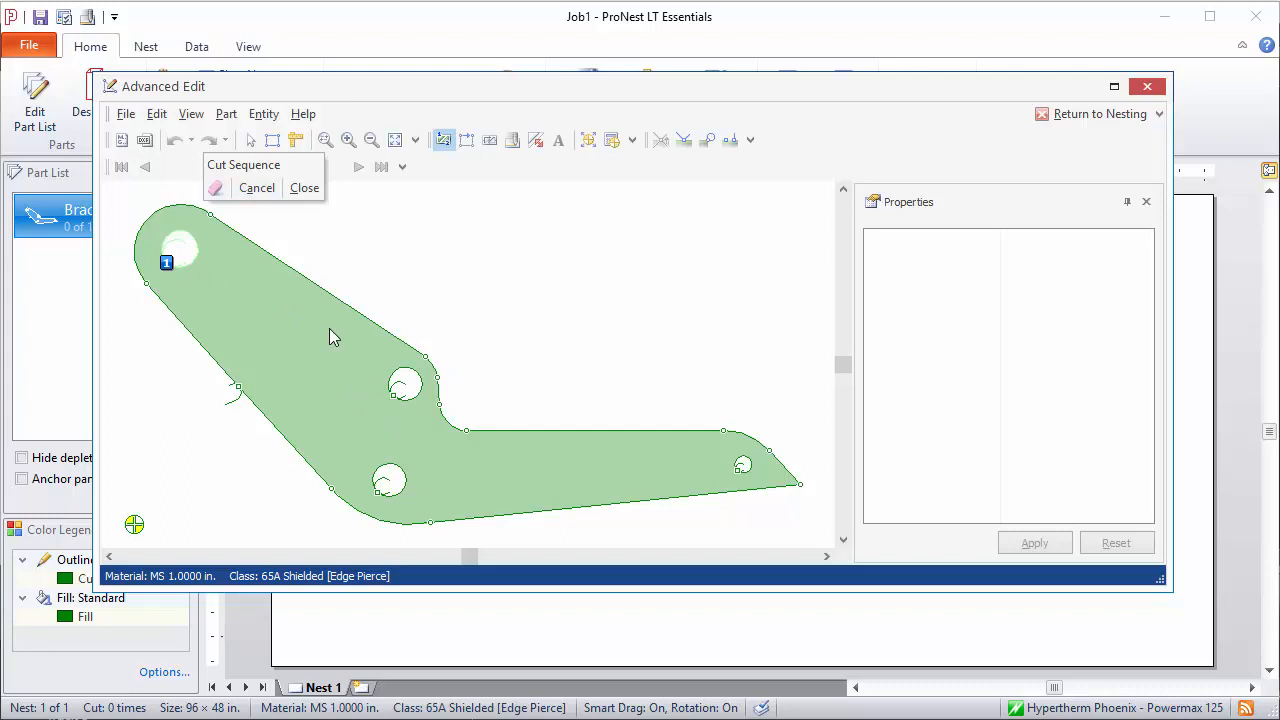
left_click(407, 377)
left_click(400, 478)
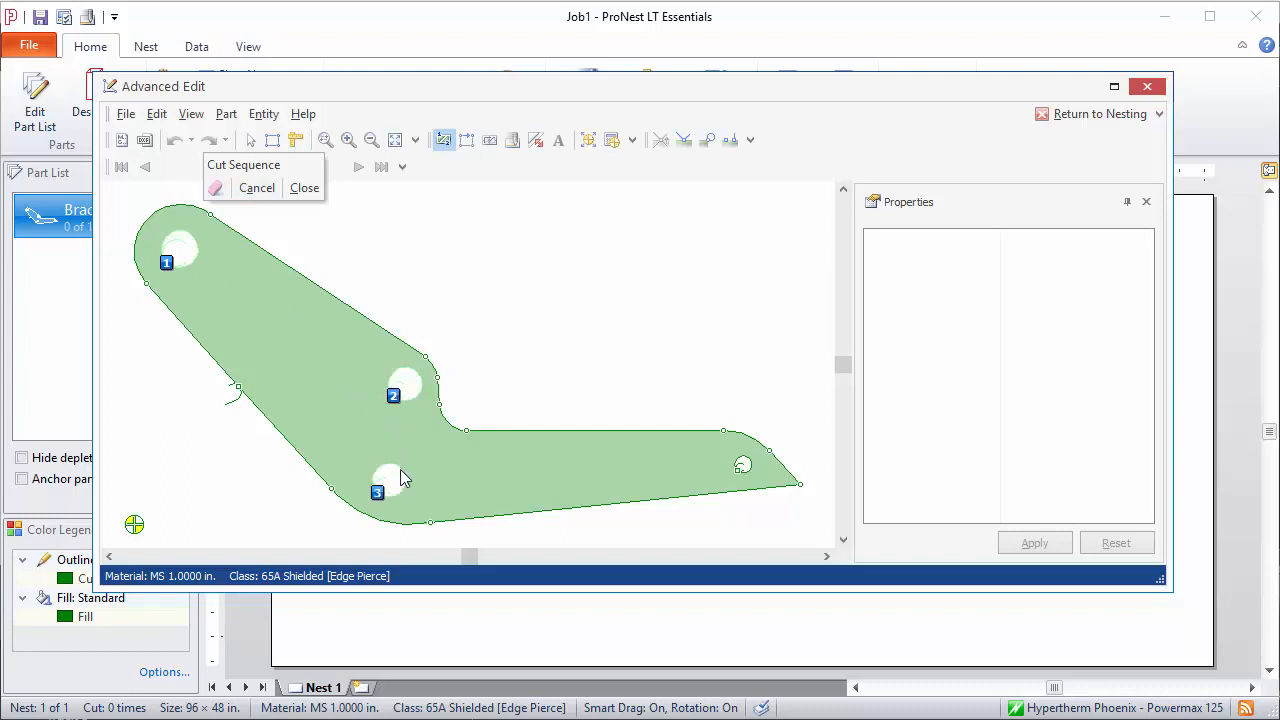
left_click(739, 470)
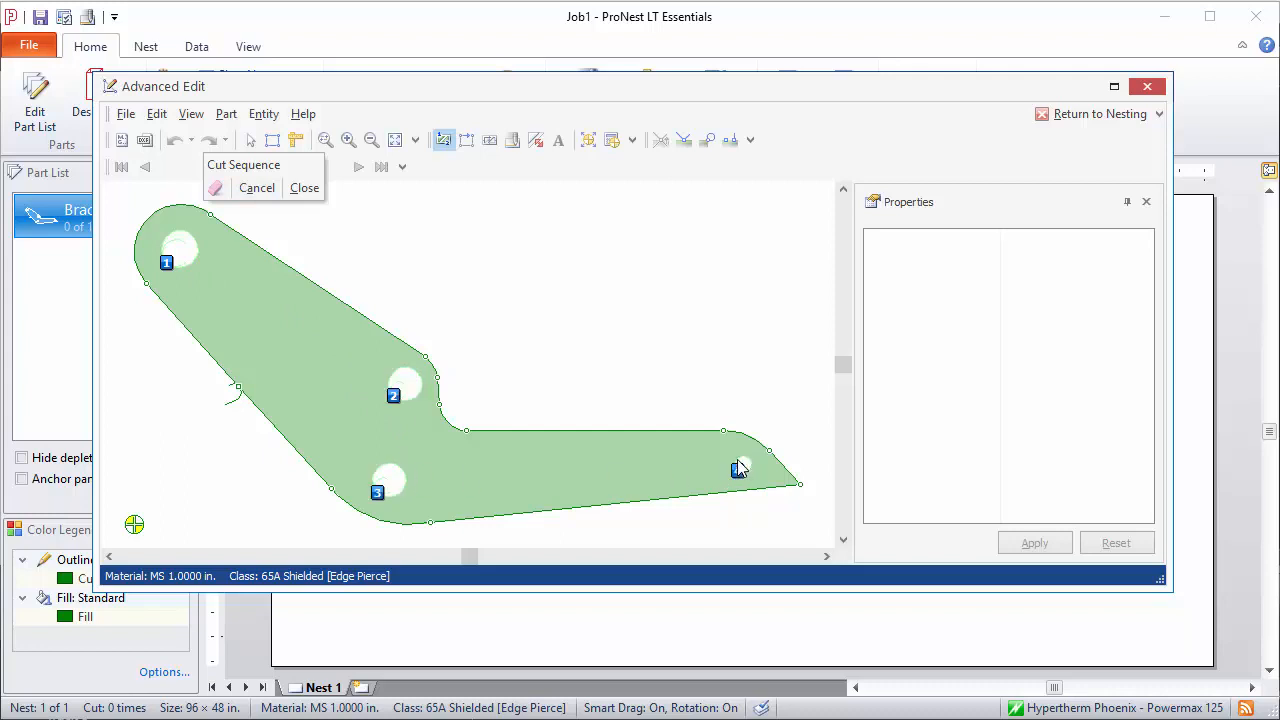
left_click(510, 432)
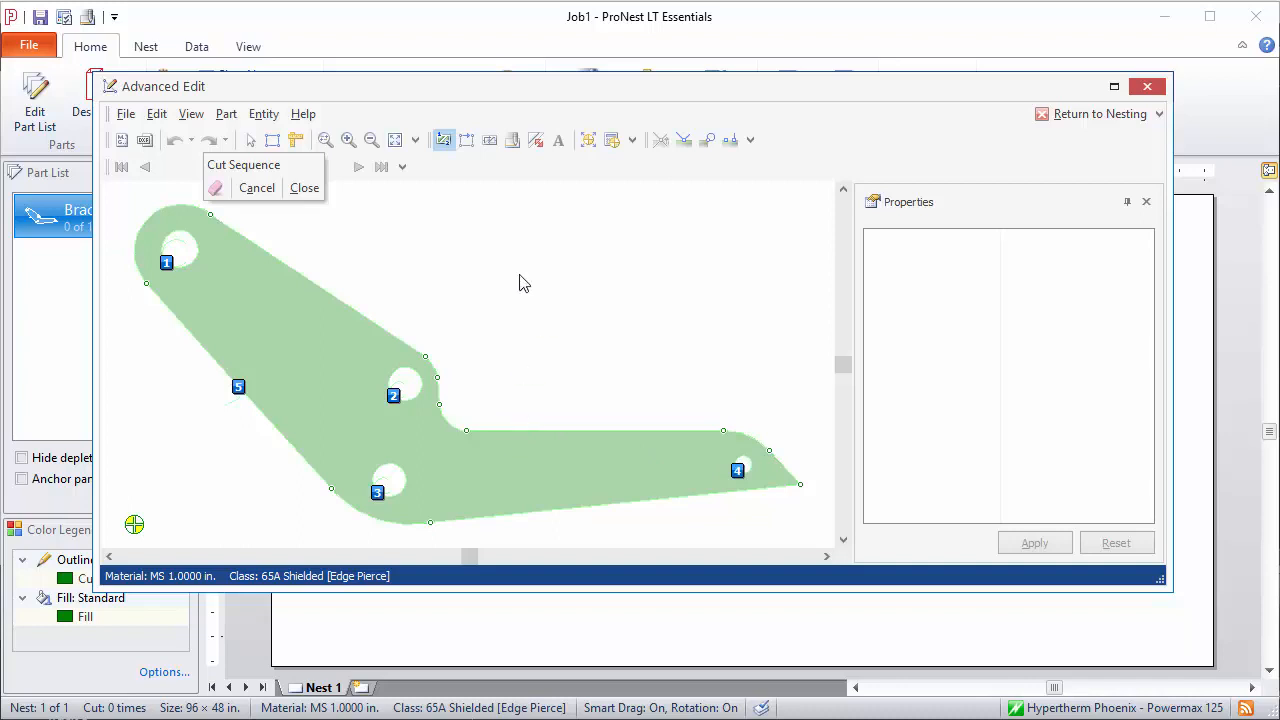
left_click(304, 189)
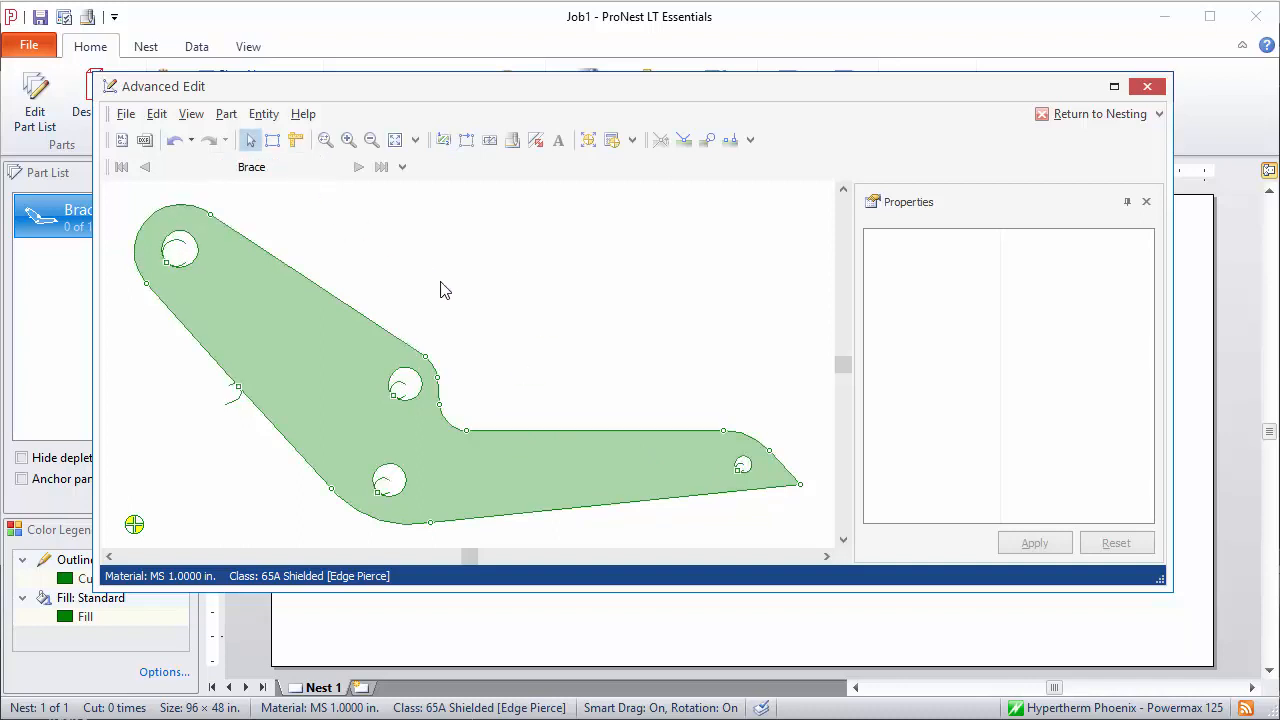
left_click(190, 114)
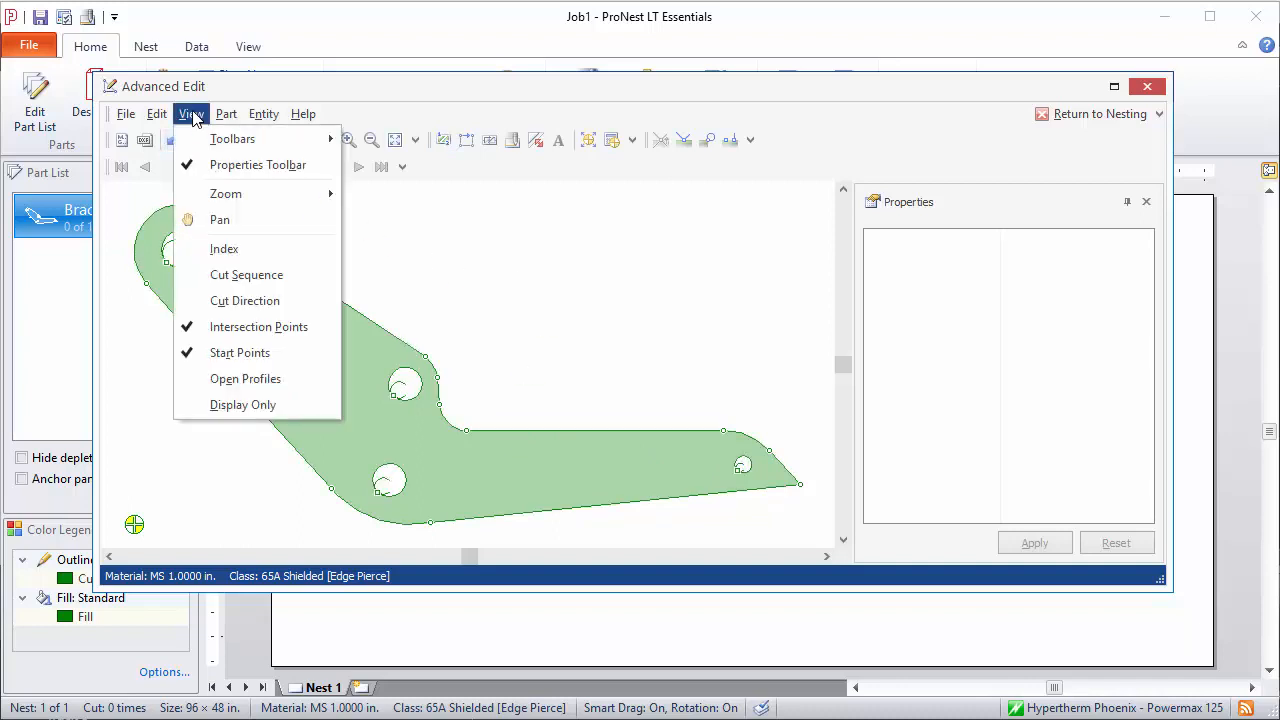
left_click(253, 275)
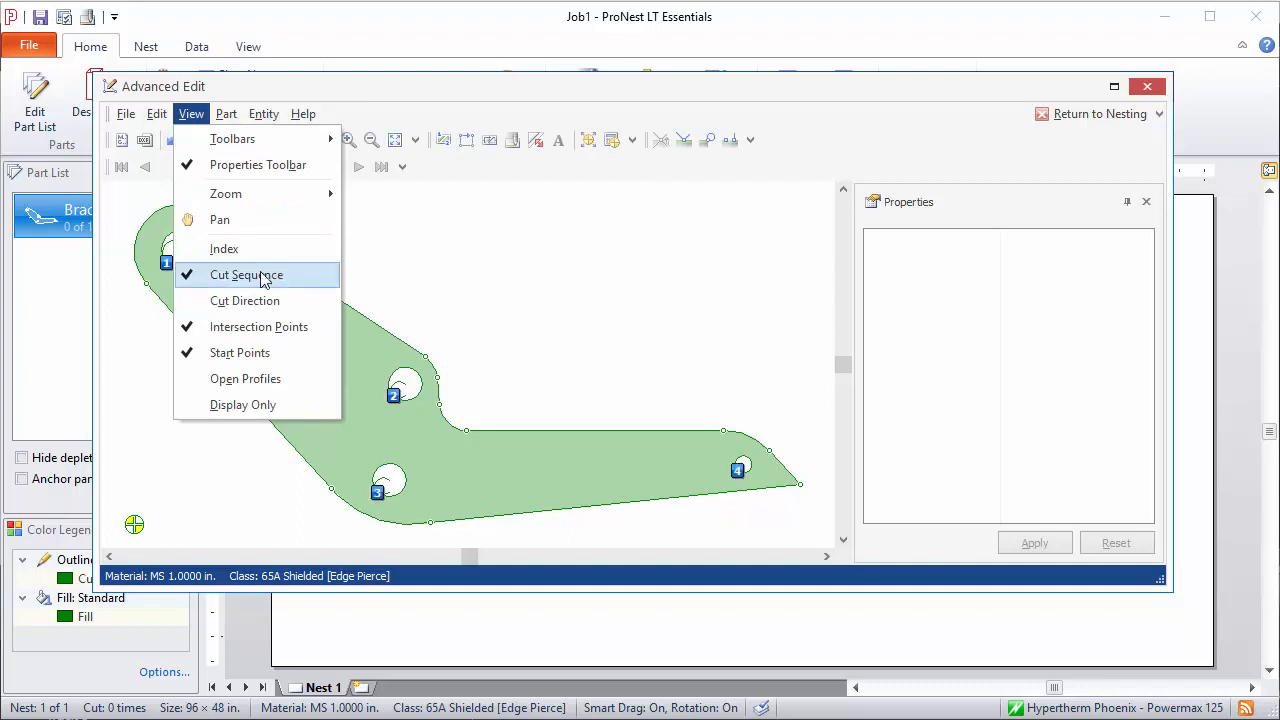
left_click(260, 273)
left_click(458, 272)
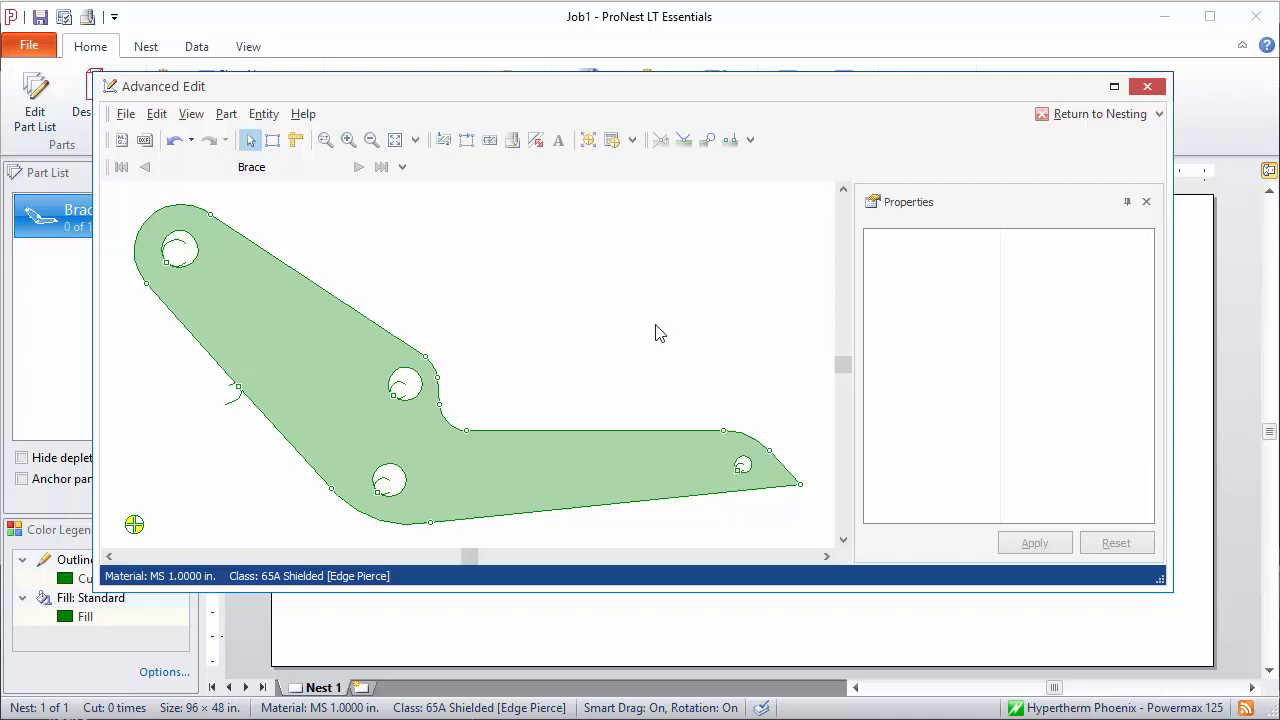
left_click(512, 143)
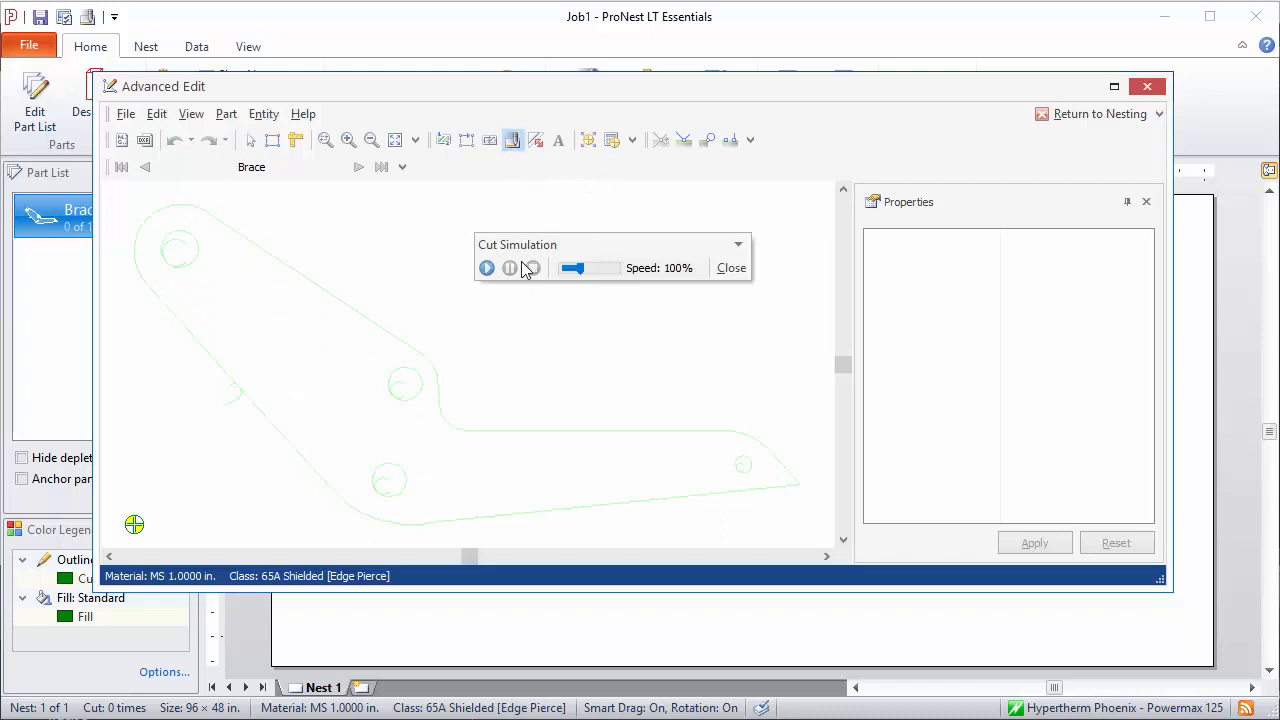
left_click(490, 268)
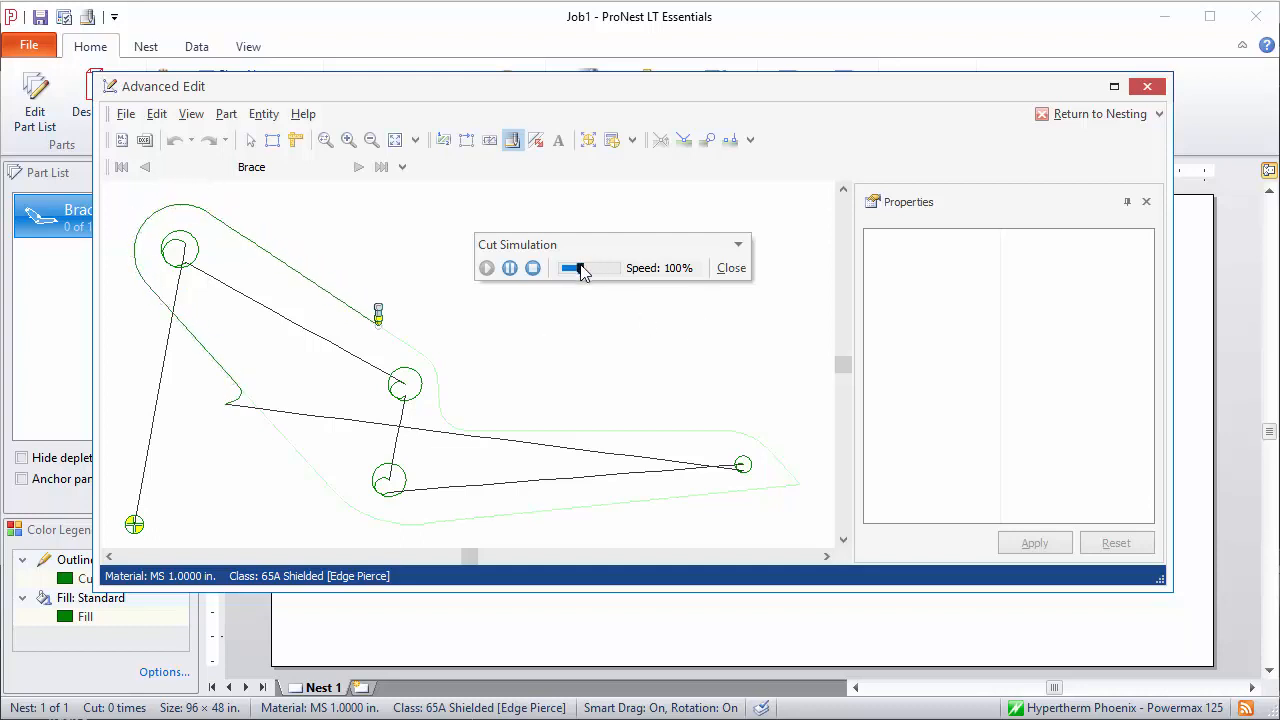
mouse_move(580, 268)
left_mouse_down()
mouse_move(602, 276)
mouse_move(589, 270)
left_mouse_up()
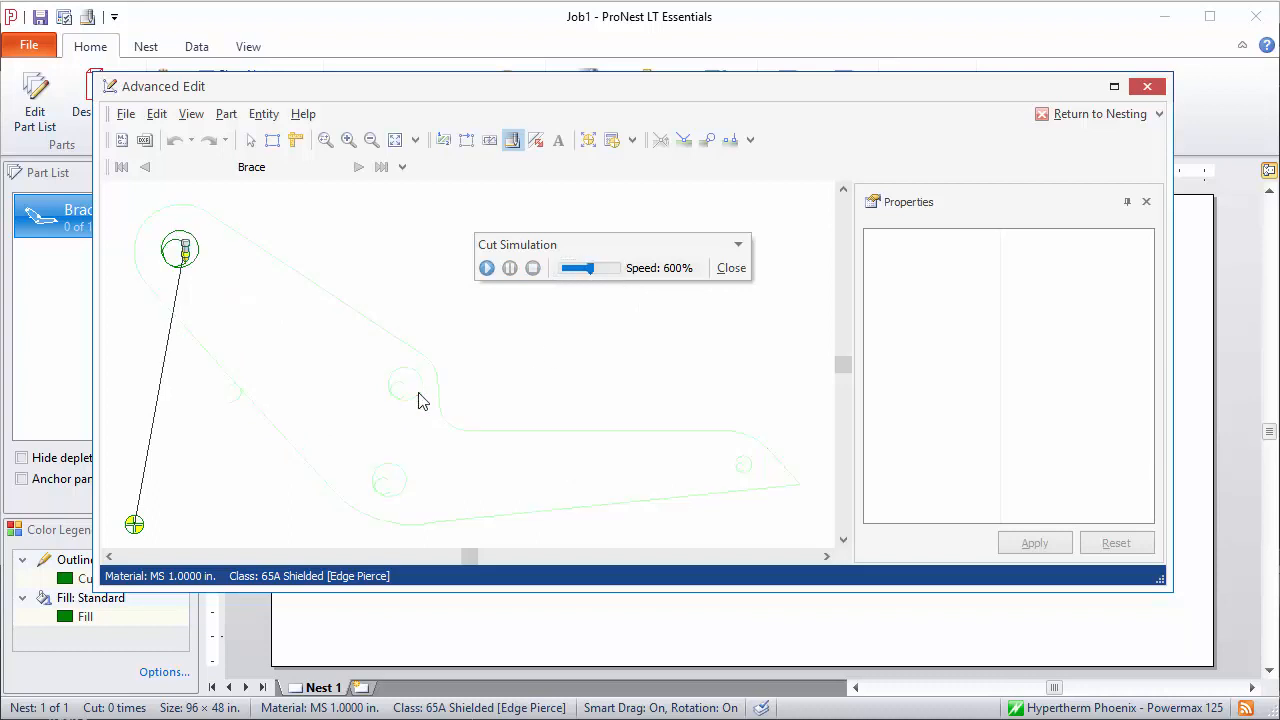
left_click(487, 268)
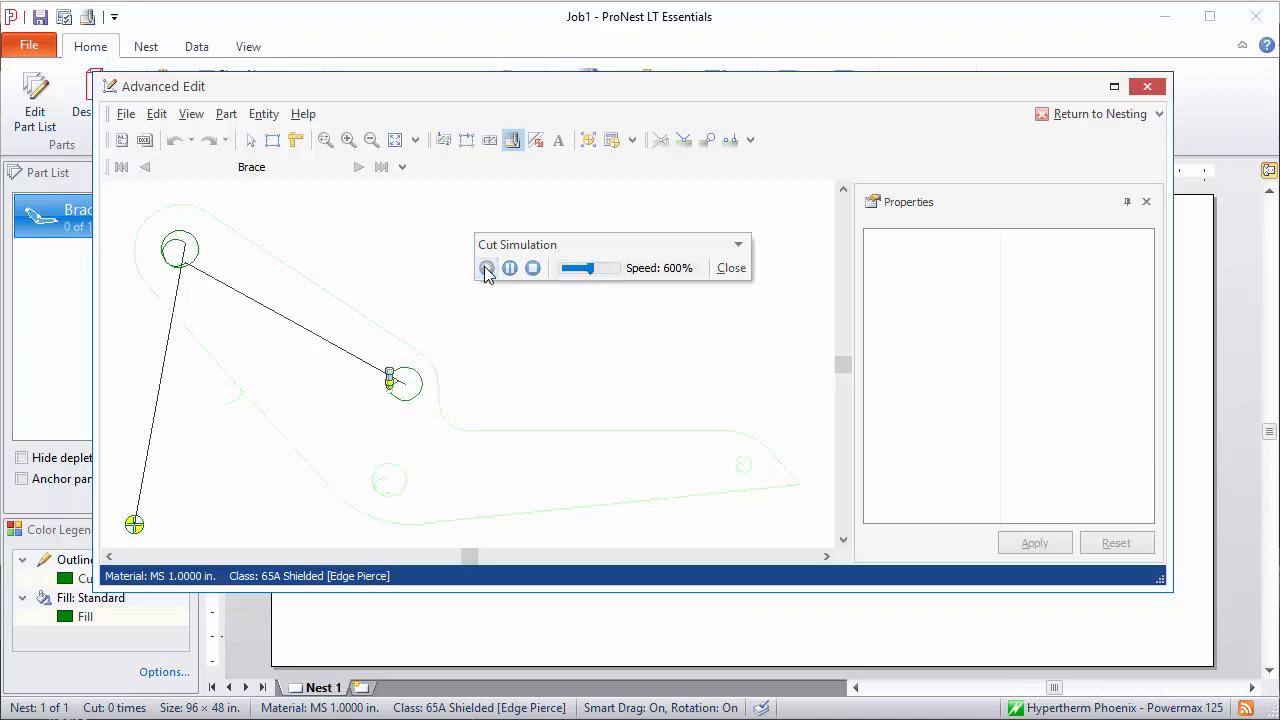
left_click(731, 268)
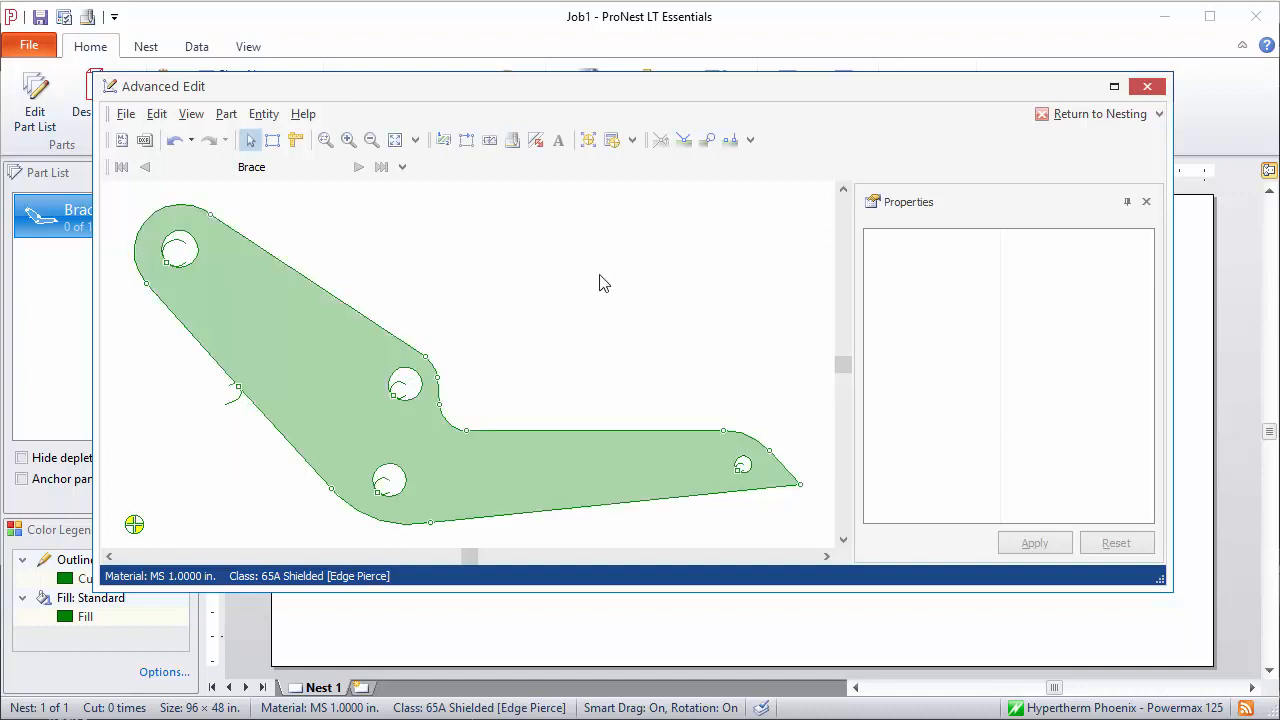
left_click(537, 142)
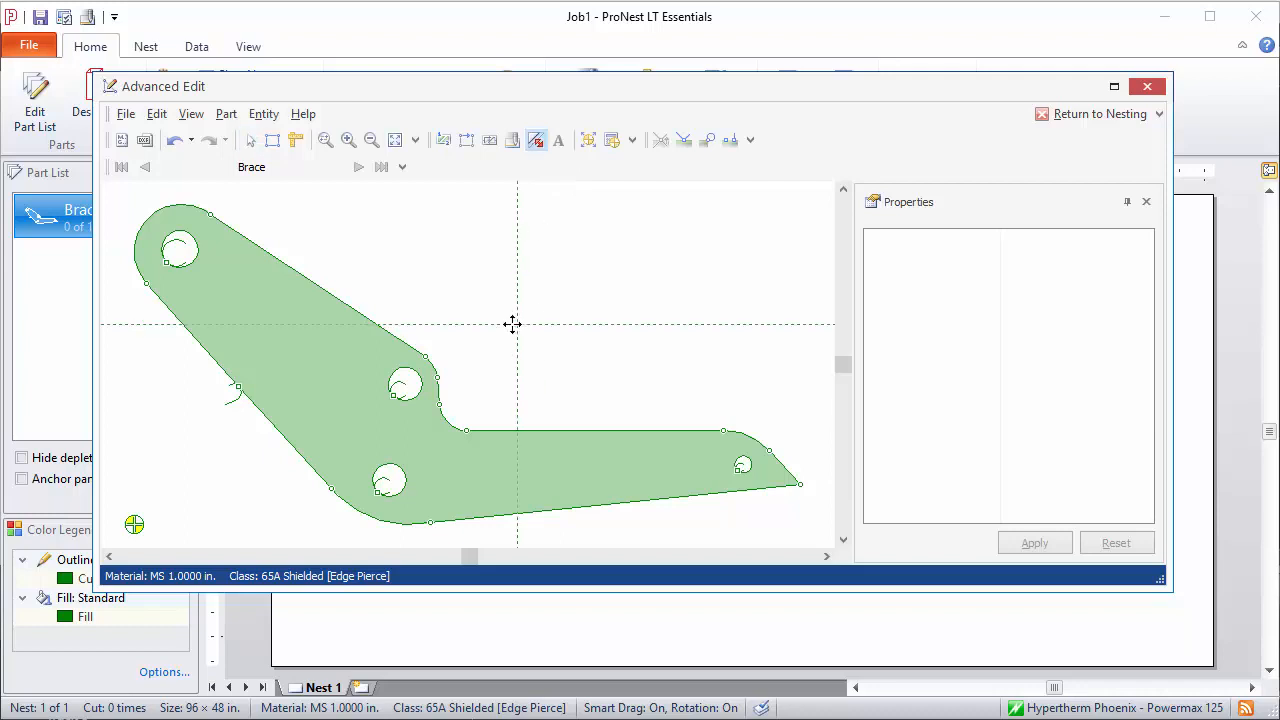
left_click(415, 288)
left_click(433, 314)
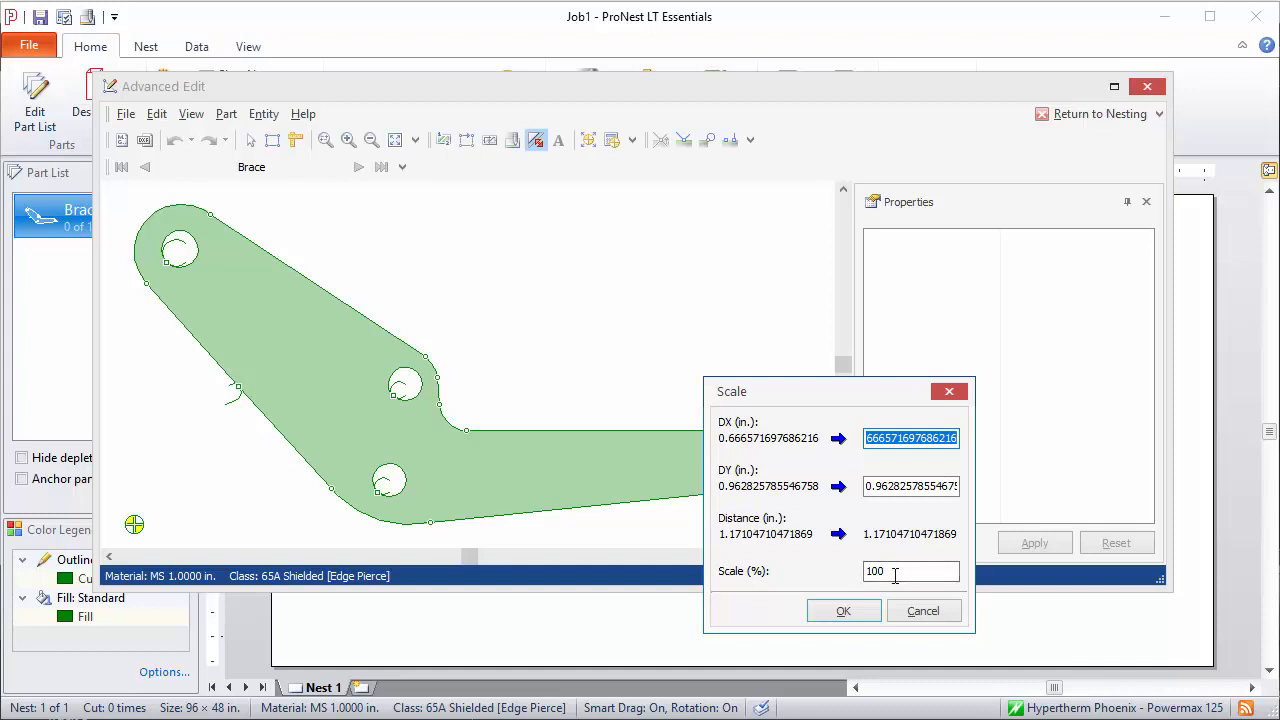
left_click(923, 611)
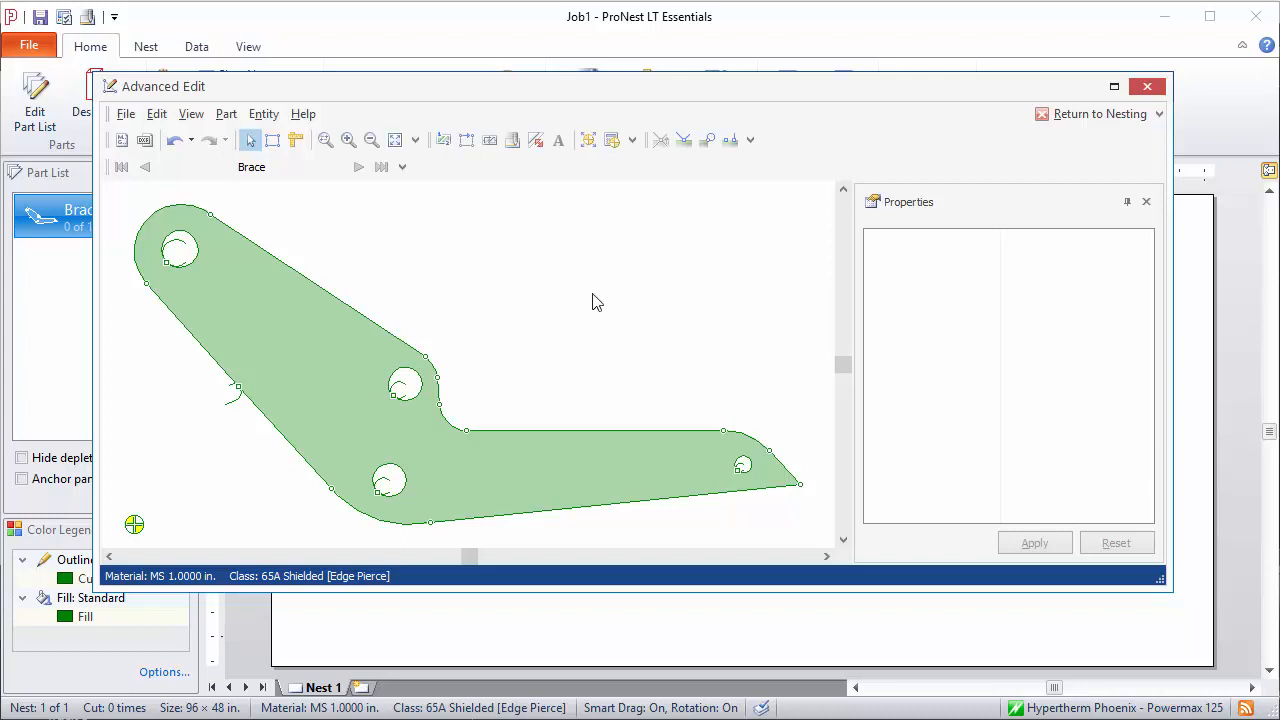
Step: Relocate the outer contour's lead-in to the top edge of the horizontal arm
left_click(559, 145)
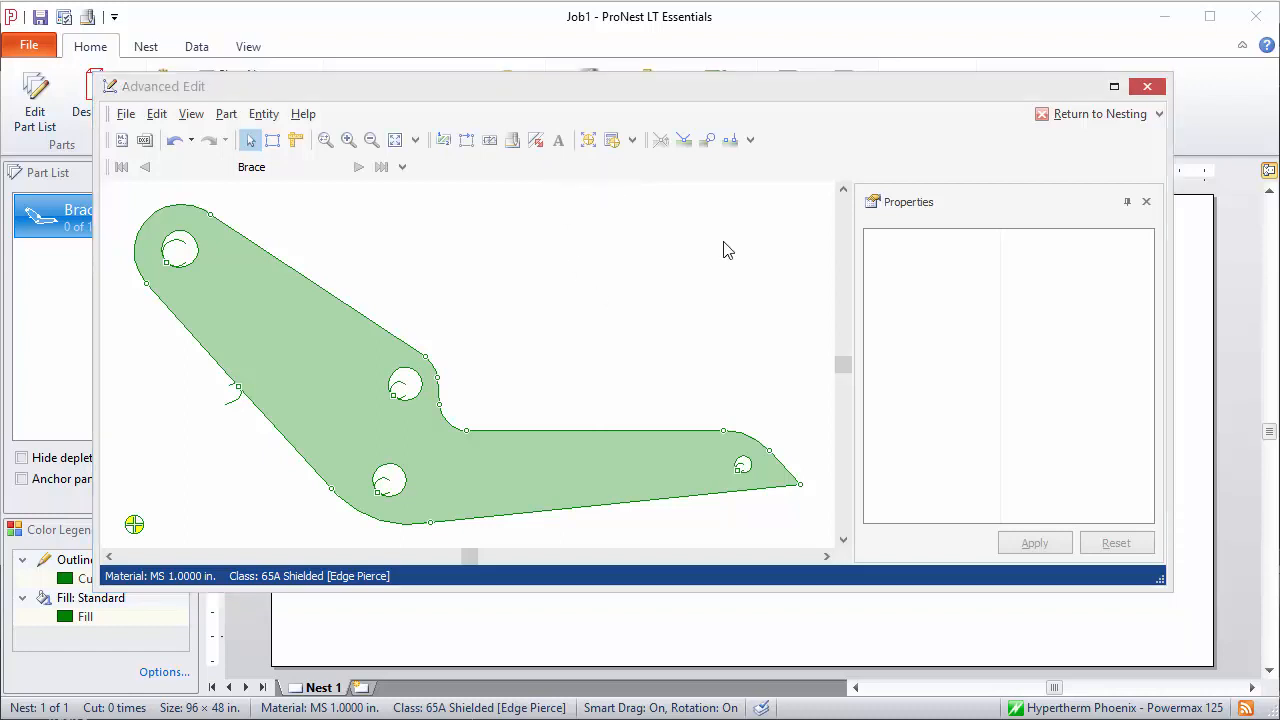
left_click(684, 141)
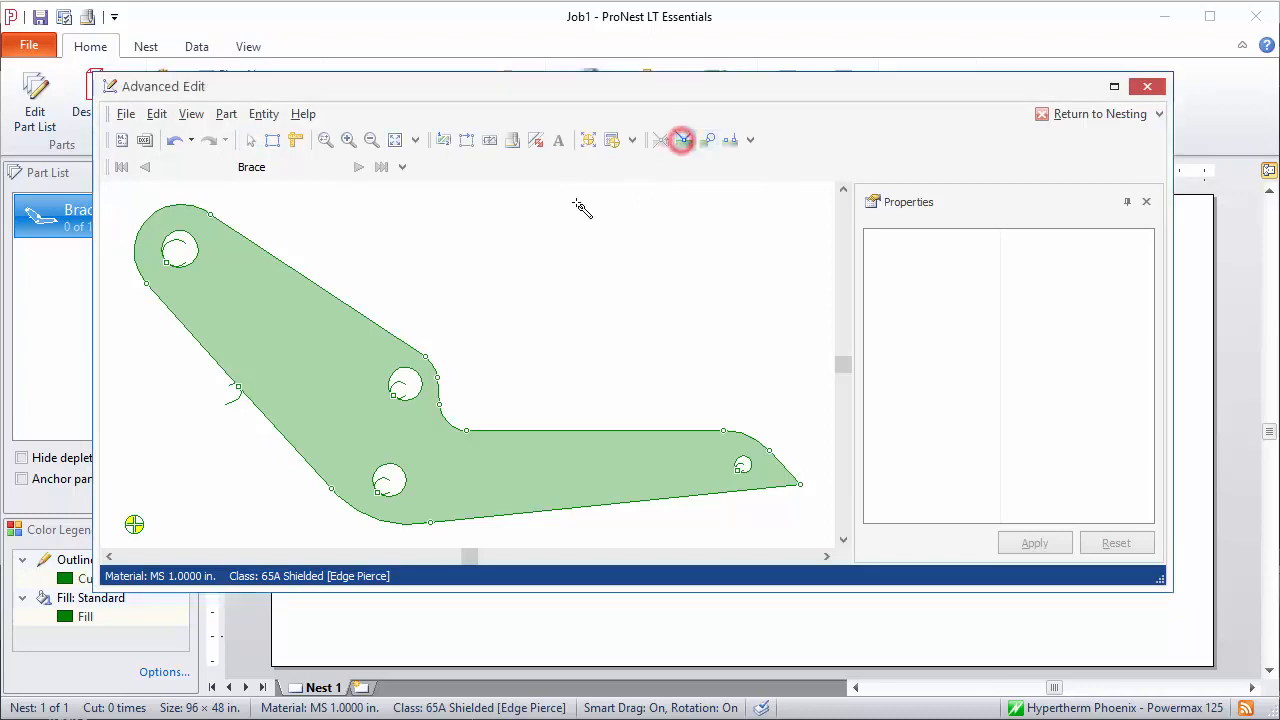
left_click(319, 285)
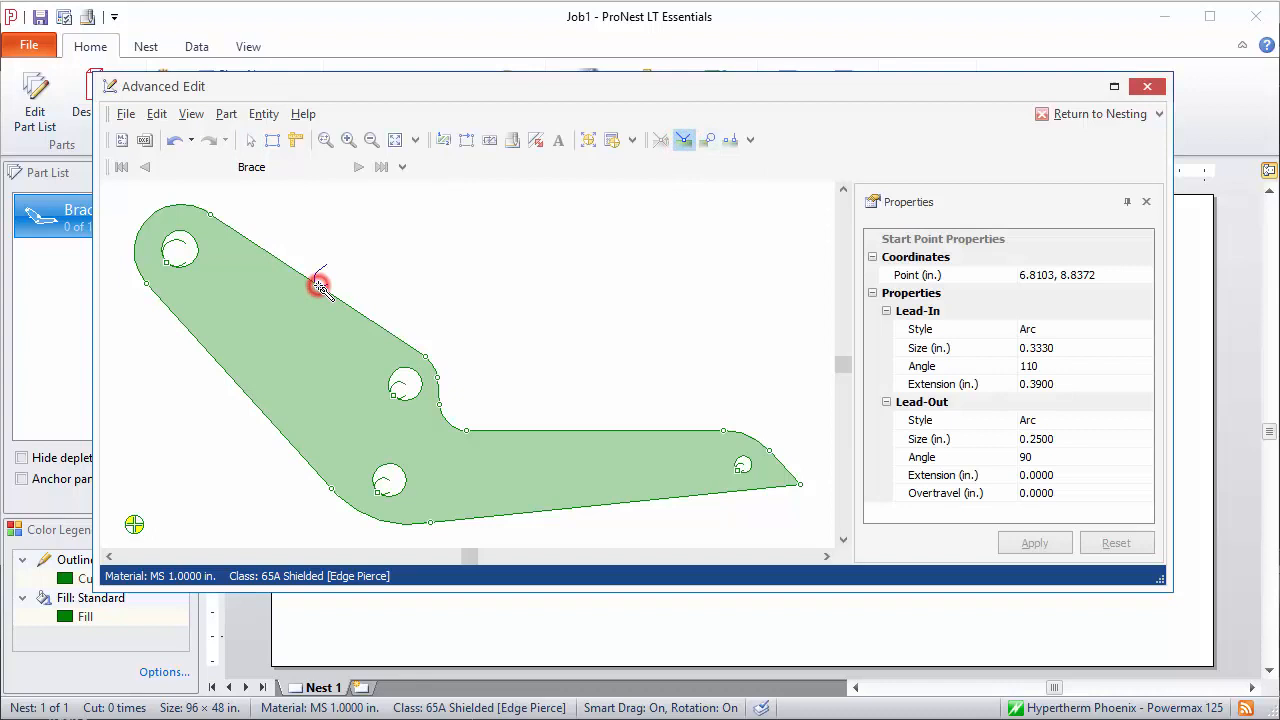
left_click(577, 430)
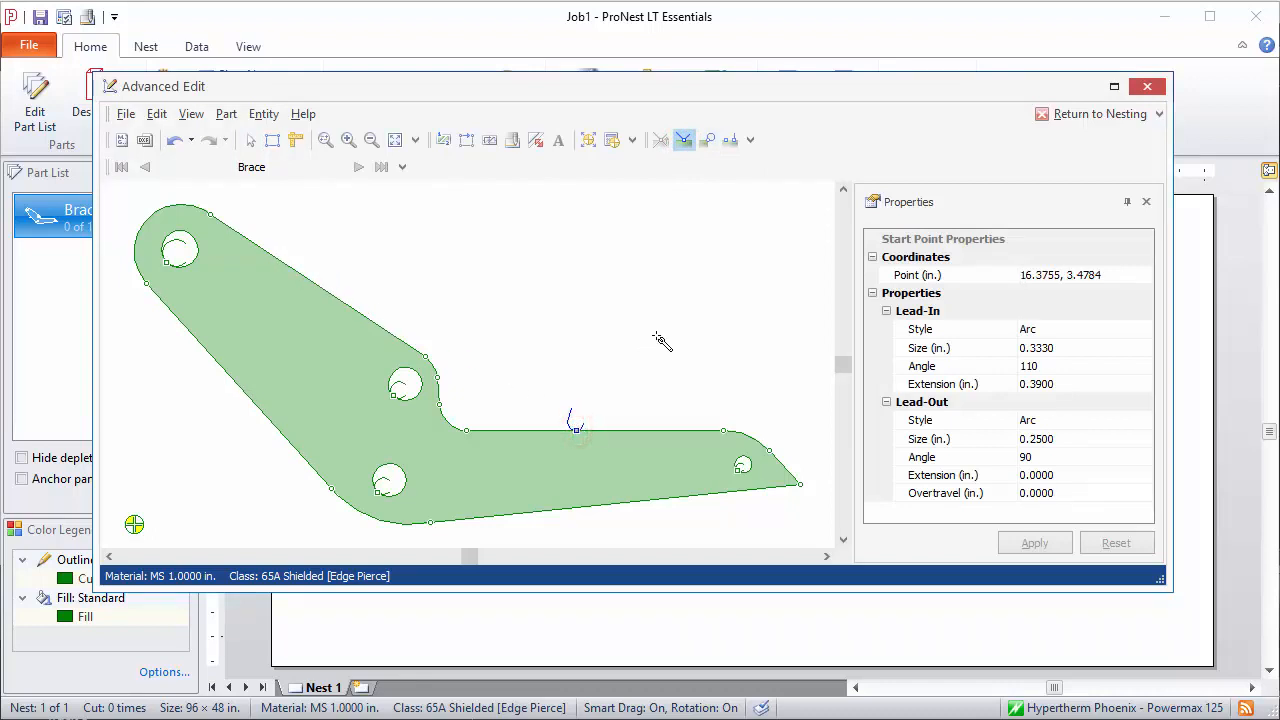
key("Escape")
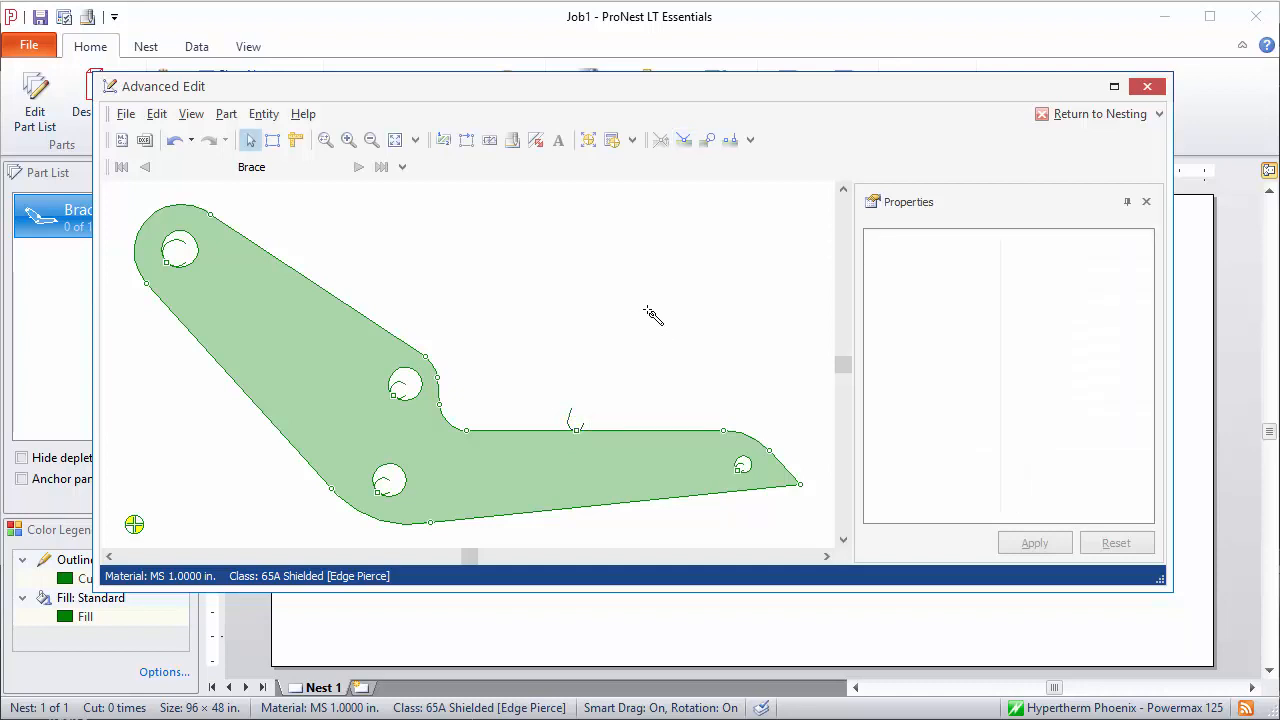
Step: Enlarge the outer lead-in from 0.3330 to 0.5 in. and apply the change
left_click(569, 423)
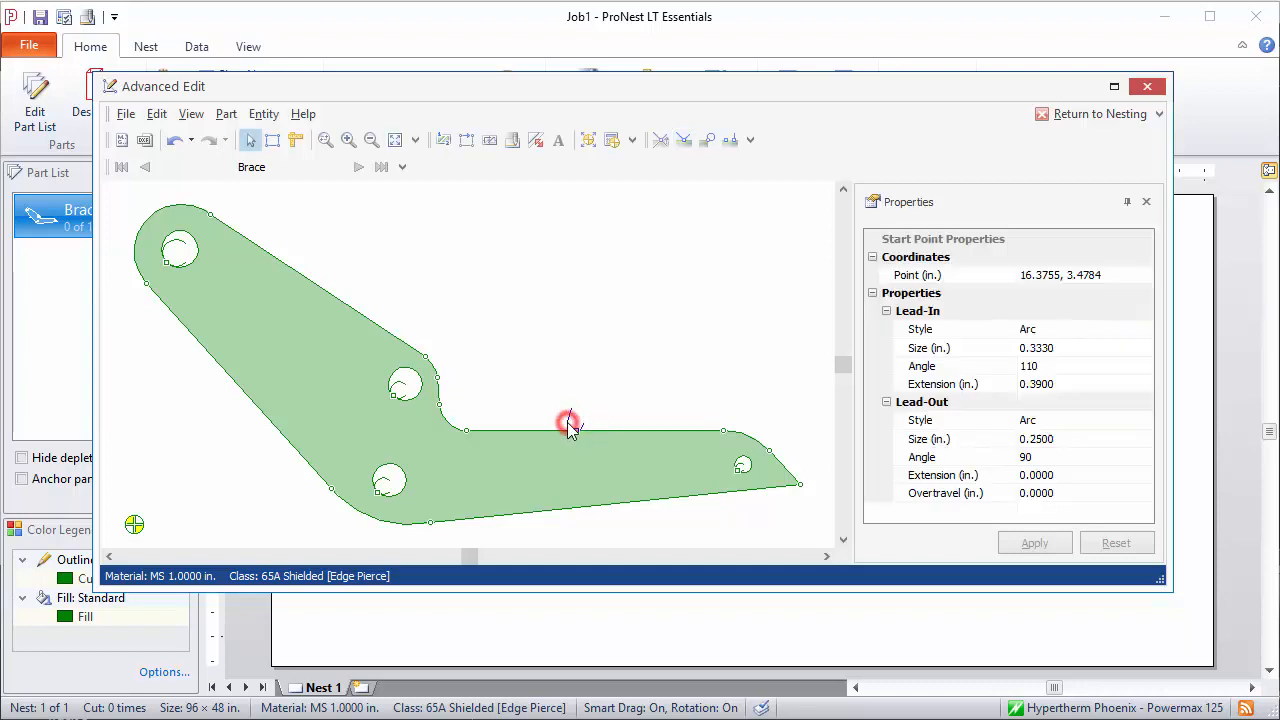
left_click(1088, 350)
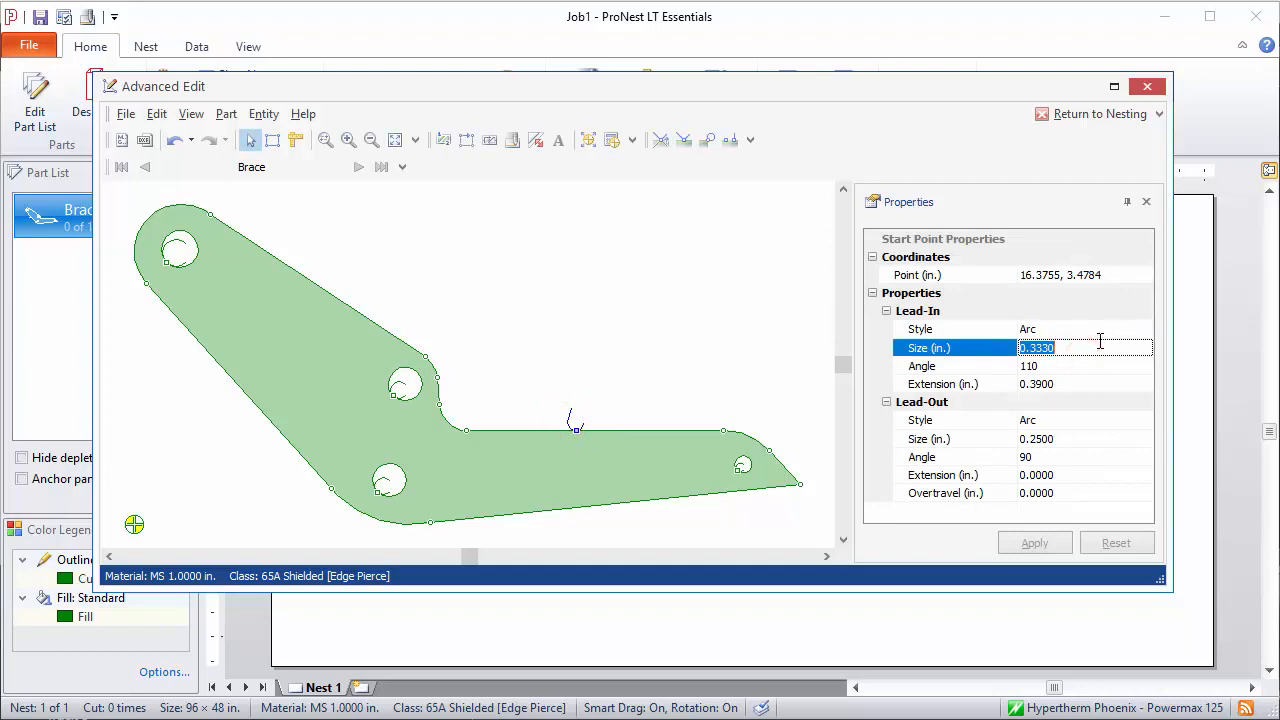
type("0.5")
key("Return")
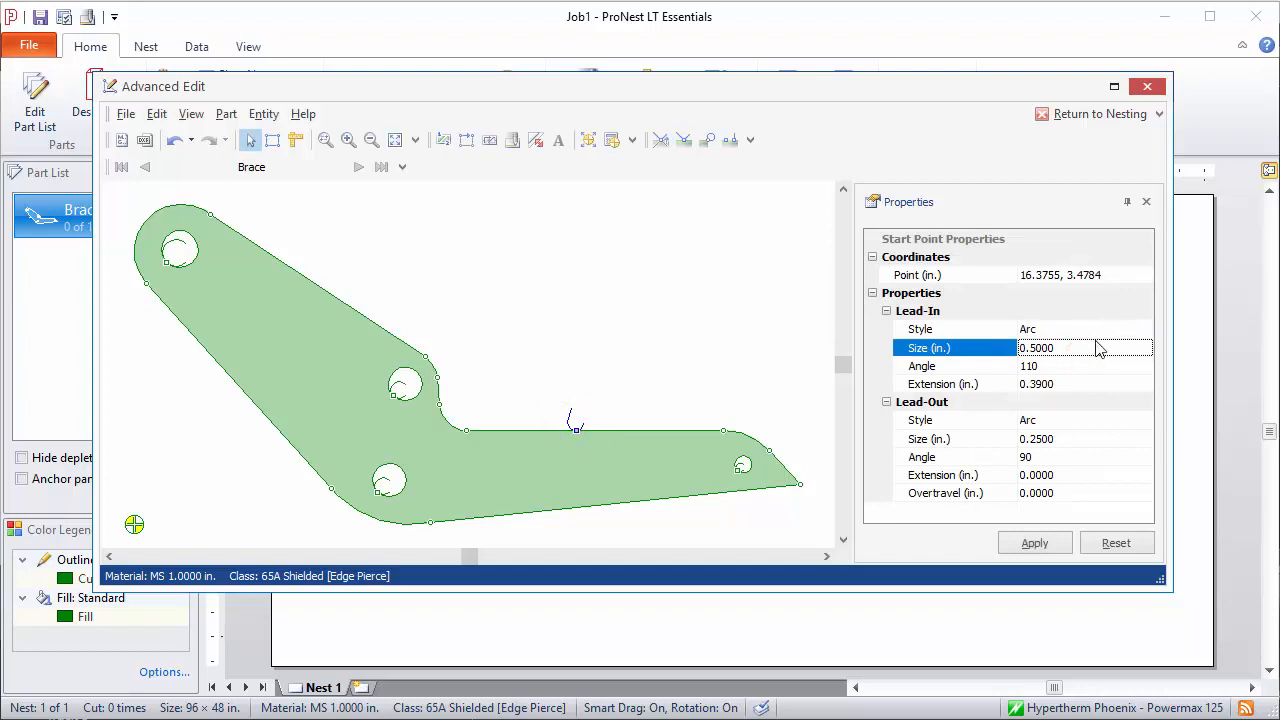
left_click(1035, 545)
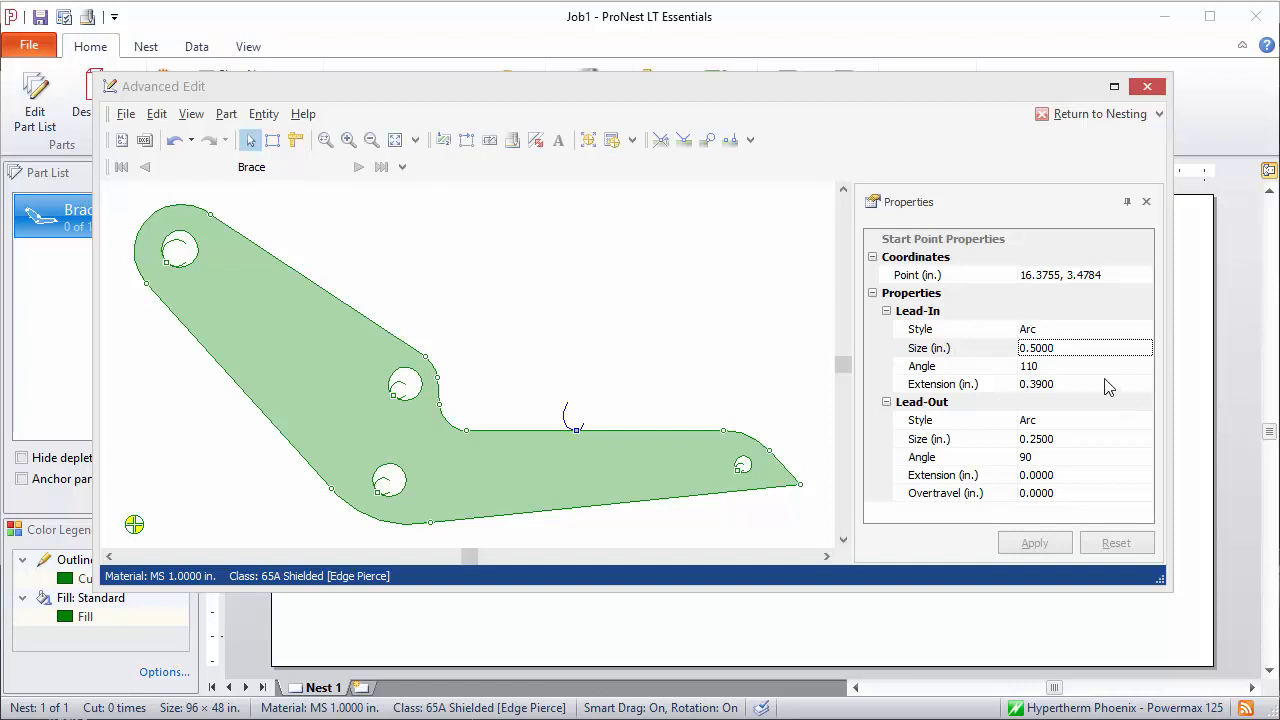
key("F1")
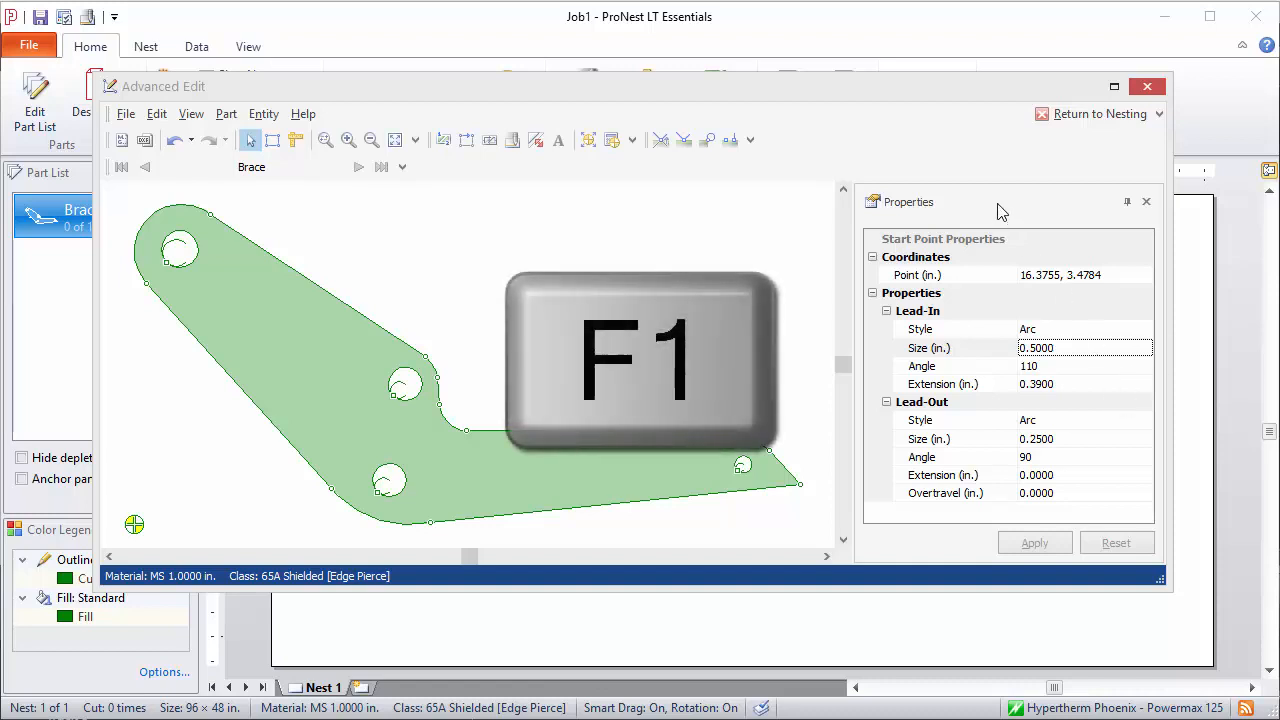
left_click(998, 205)
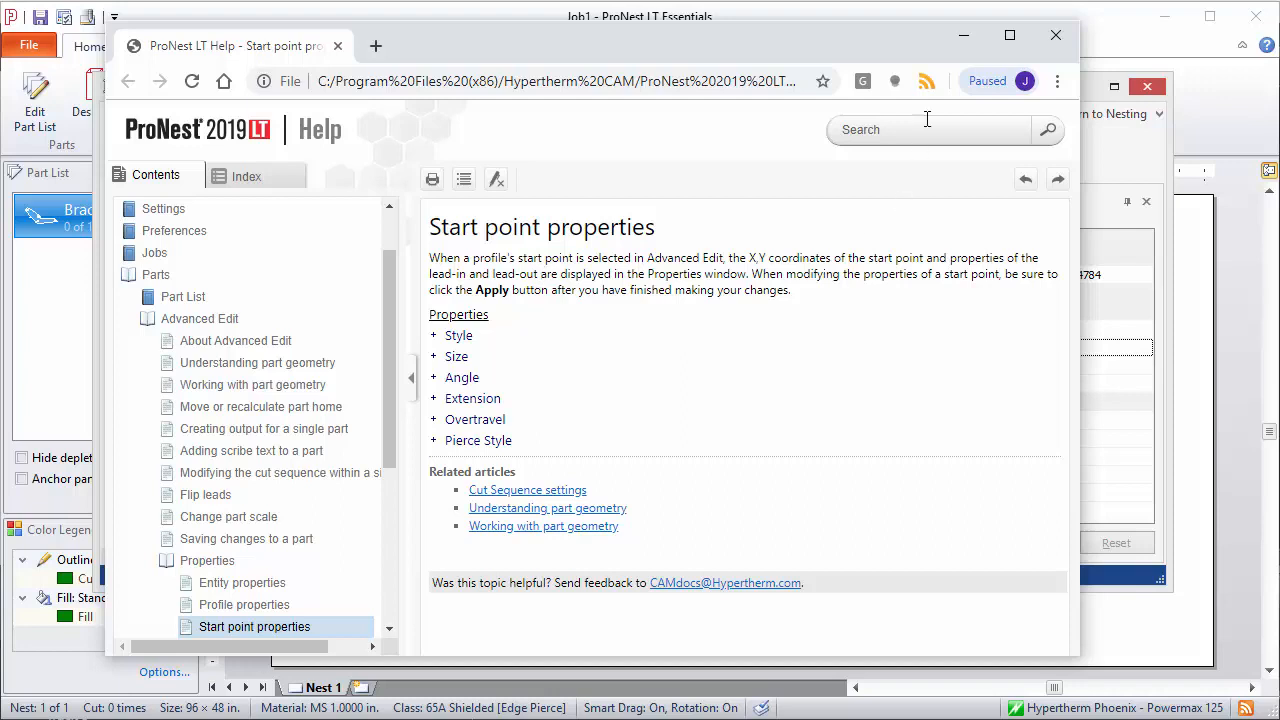
left_click(1055, 35)
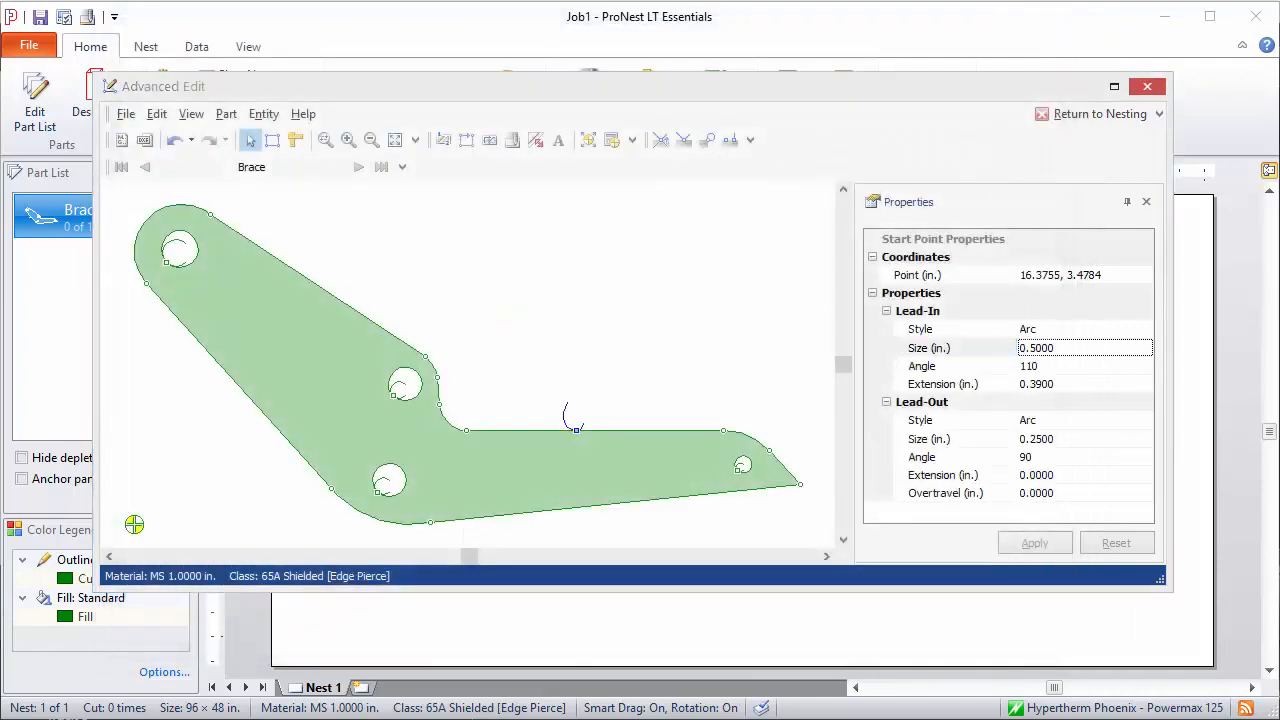
Step: Add three tabs: on the upper diagonal edge, beside the middle hole and on the bottom edge
left_click(729, 142)
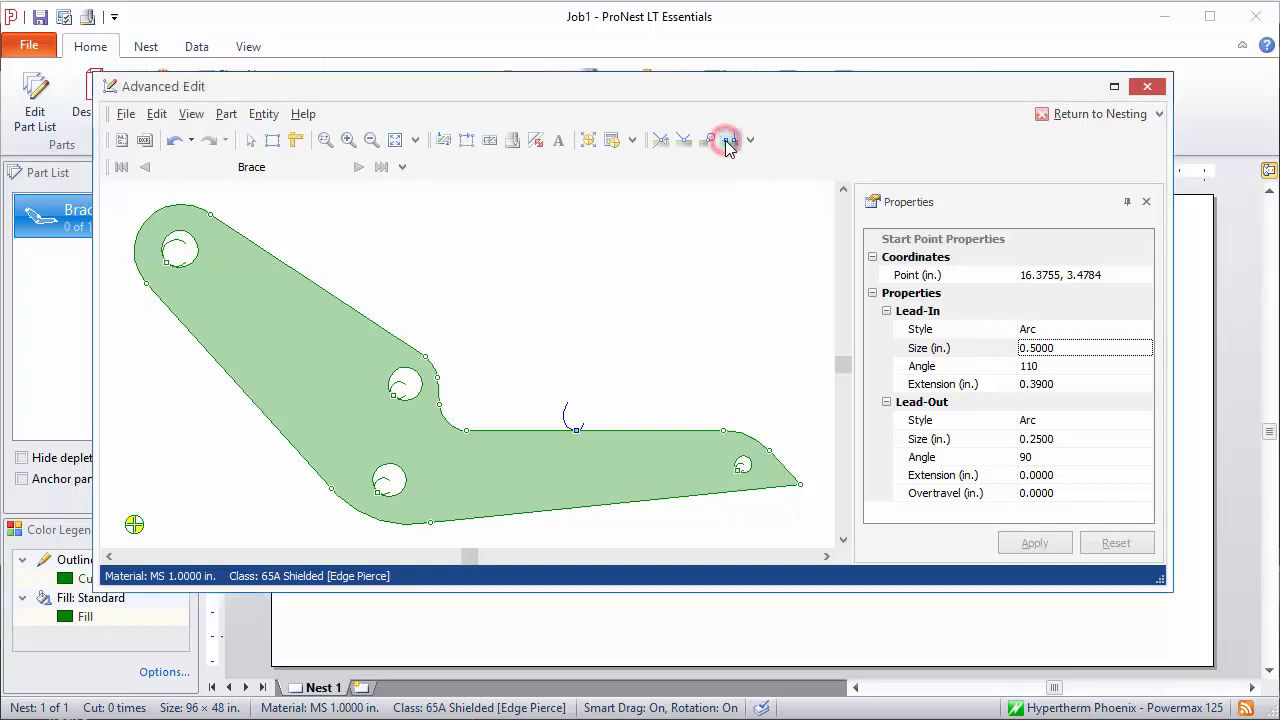
left_click(306, 279)
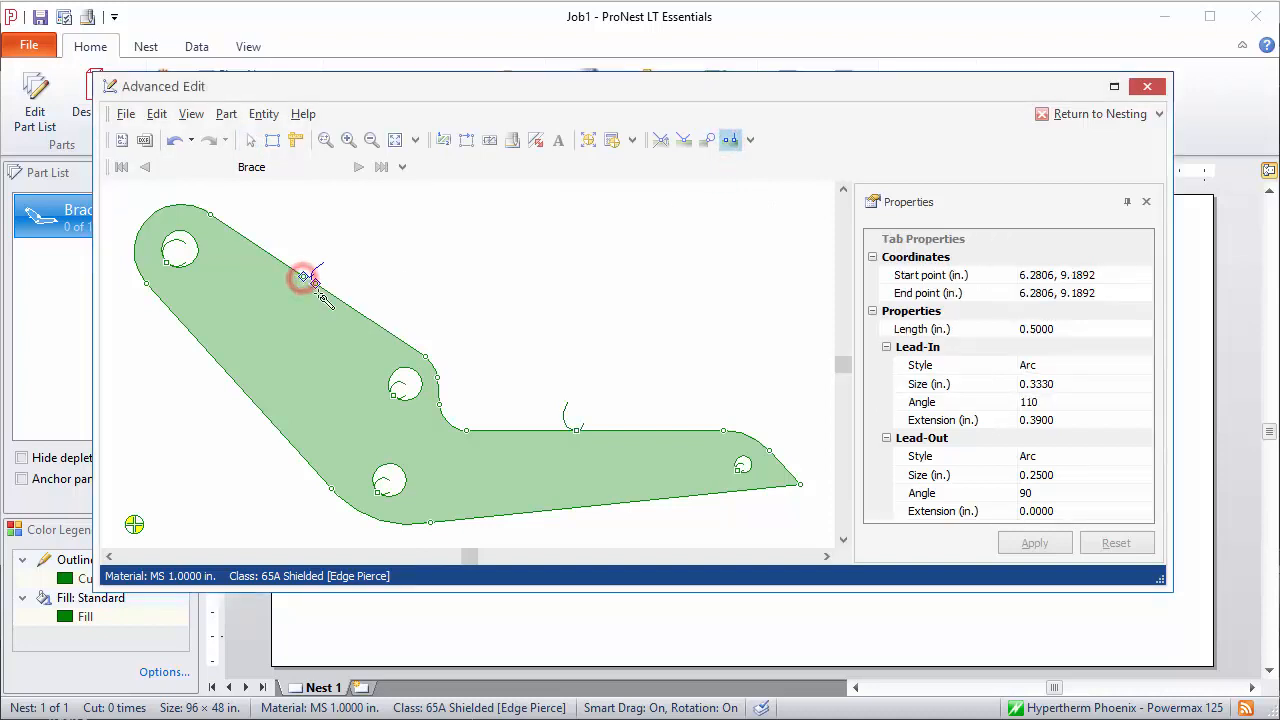
left_click(397, 340)
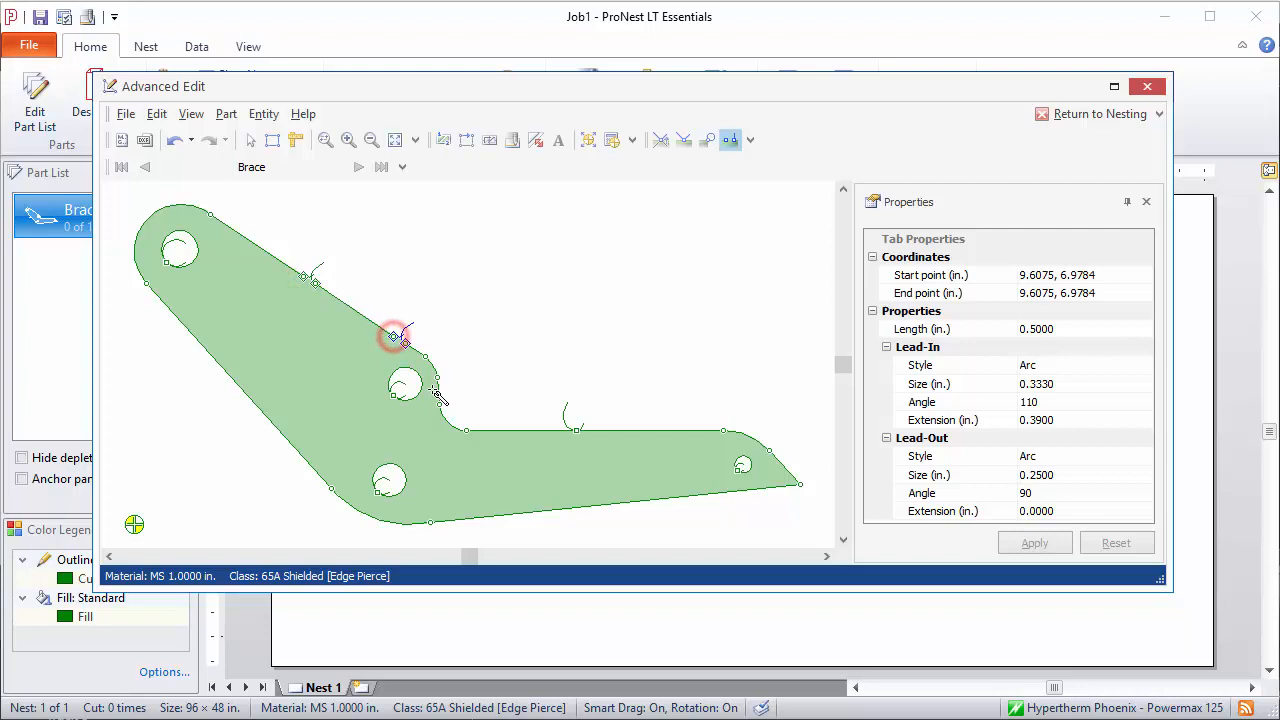
left_click(641, 430)
key("Escape")
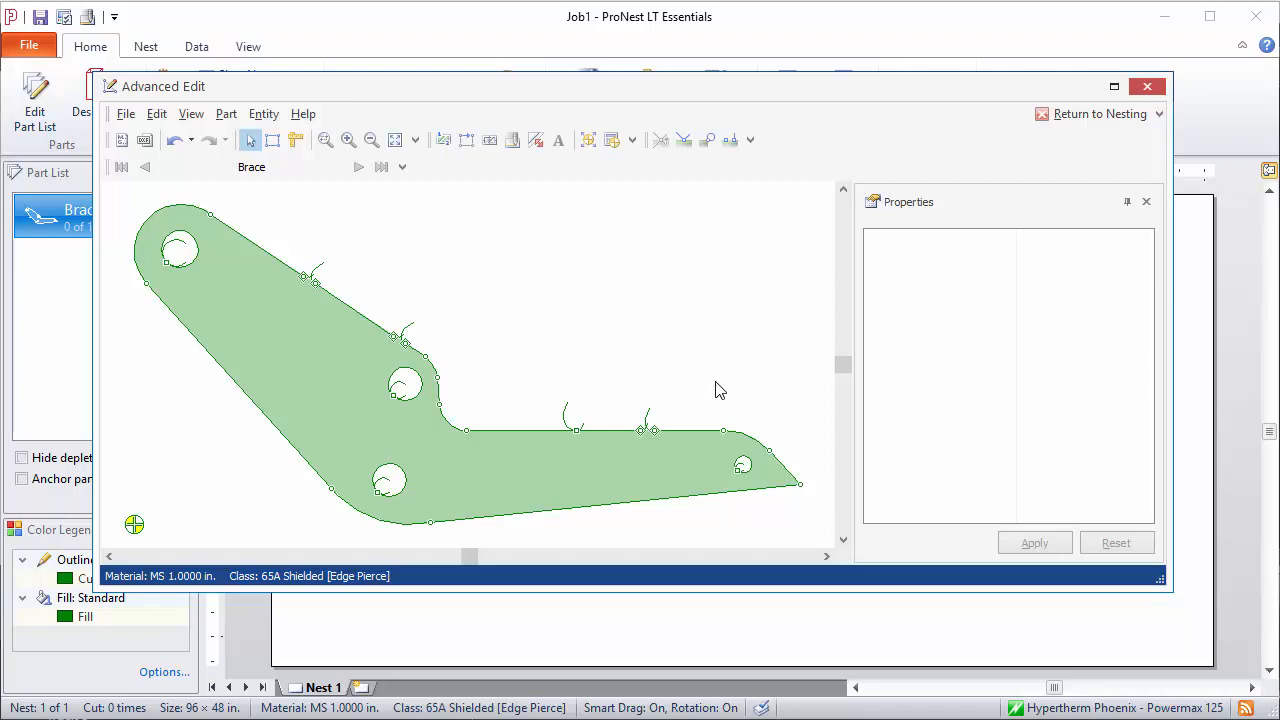
Step: Add a 0.25 in. cone-style loop at the pointed right-end corner
left_click(707, 140)
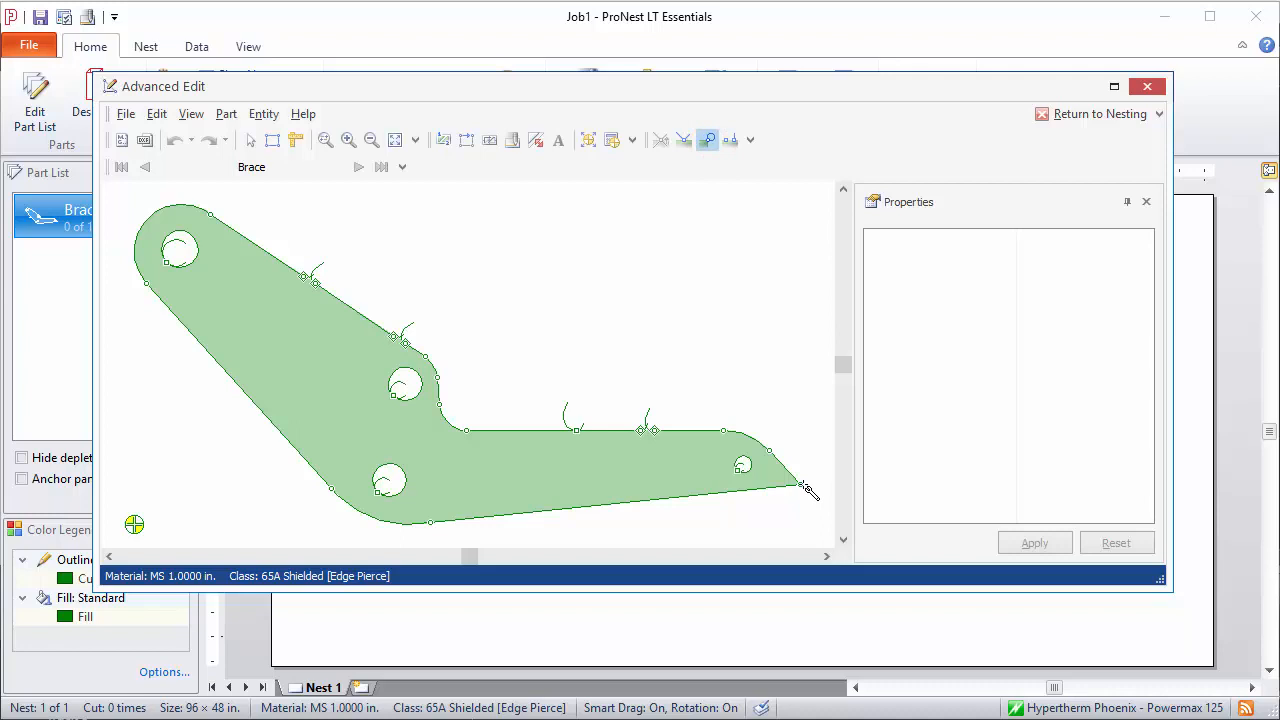
left_click(802, 484)
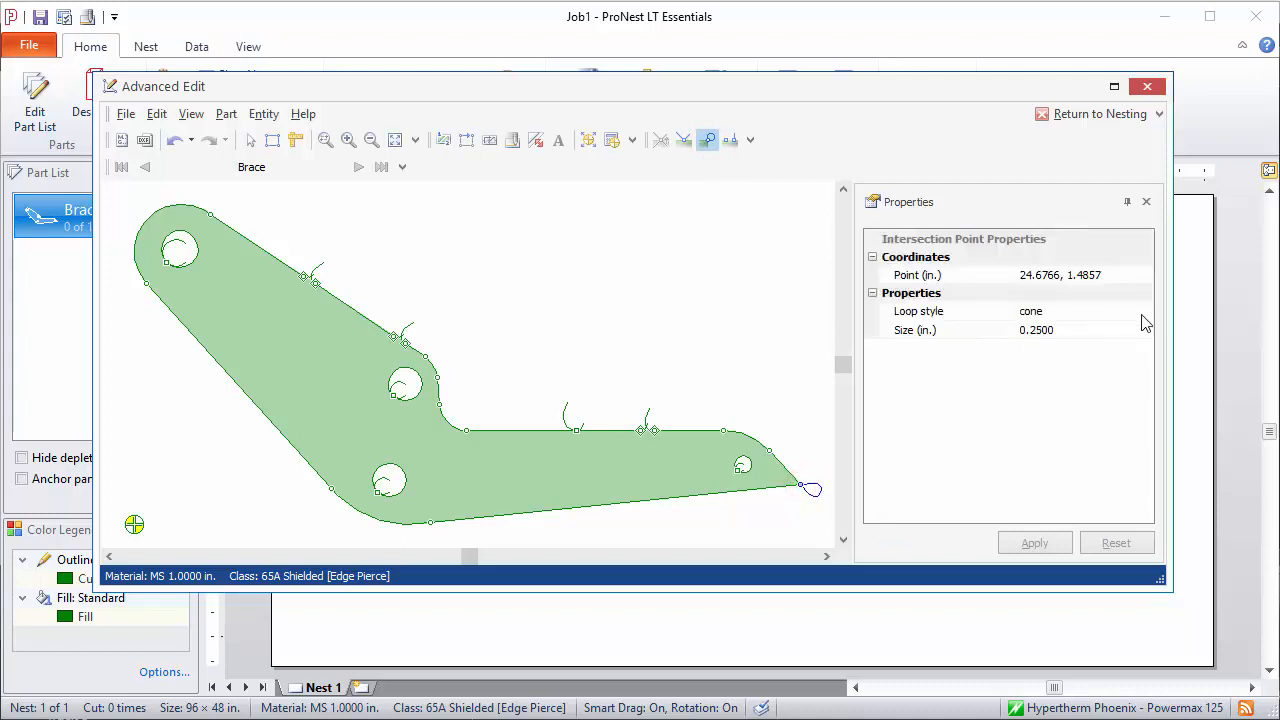
left_click(1143, 311)
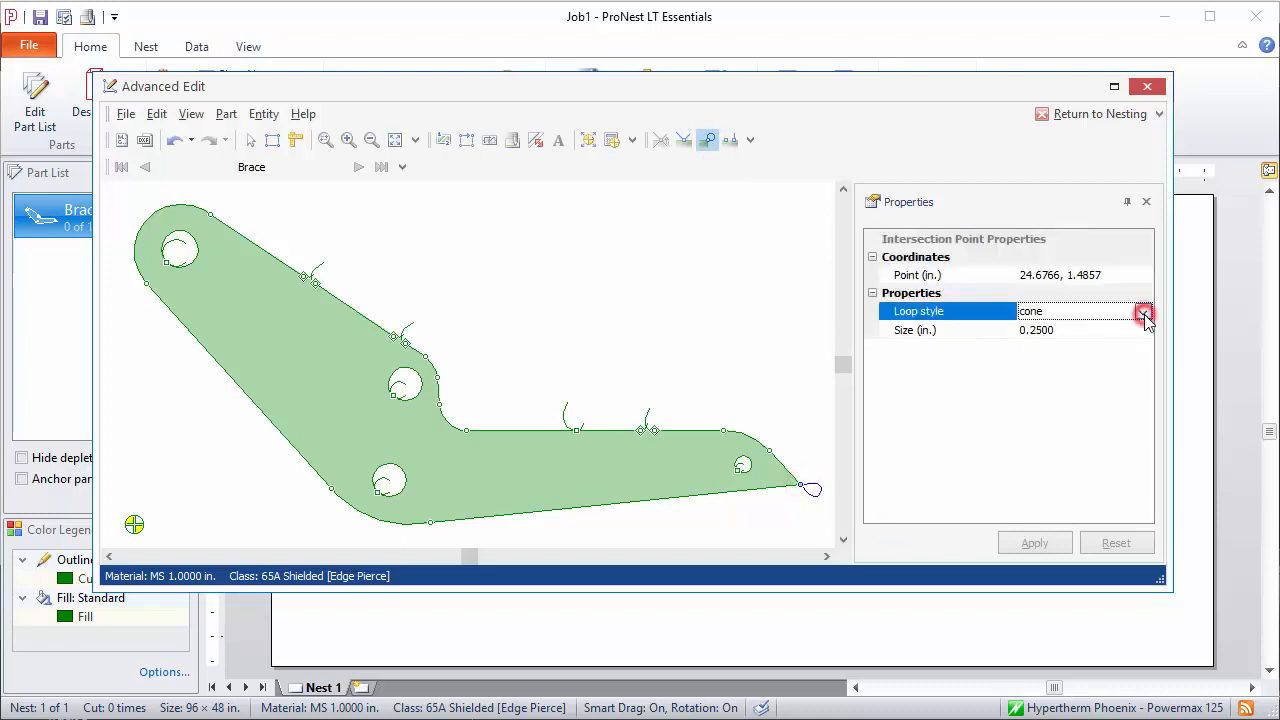
left_click(1143, 311)
left_click(1143, 312)
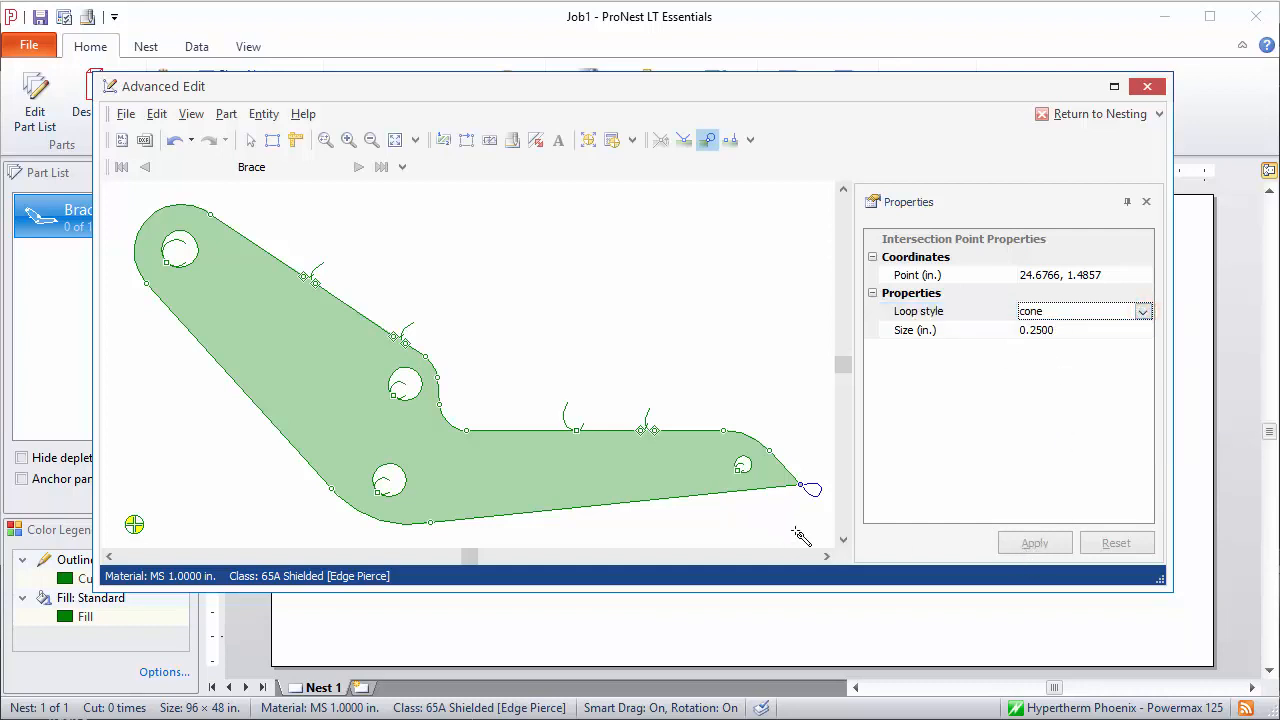
key("Escape")
key("Escape")
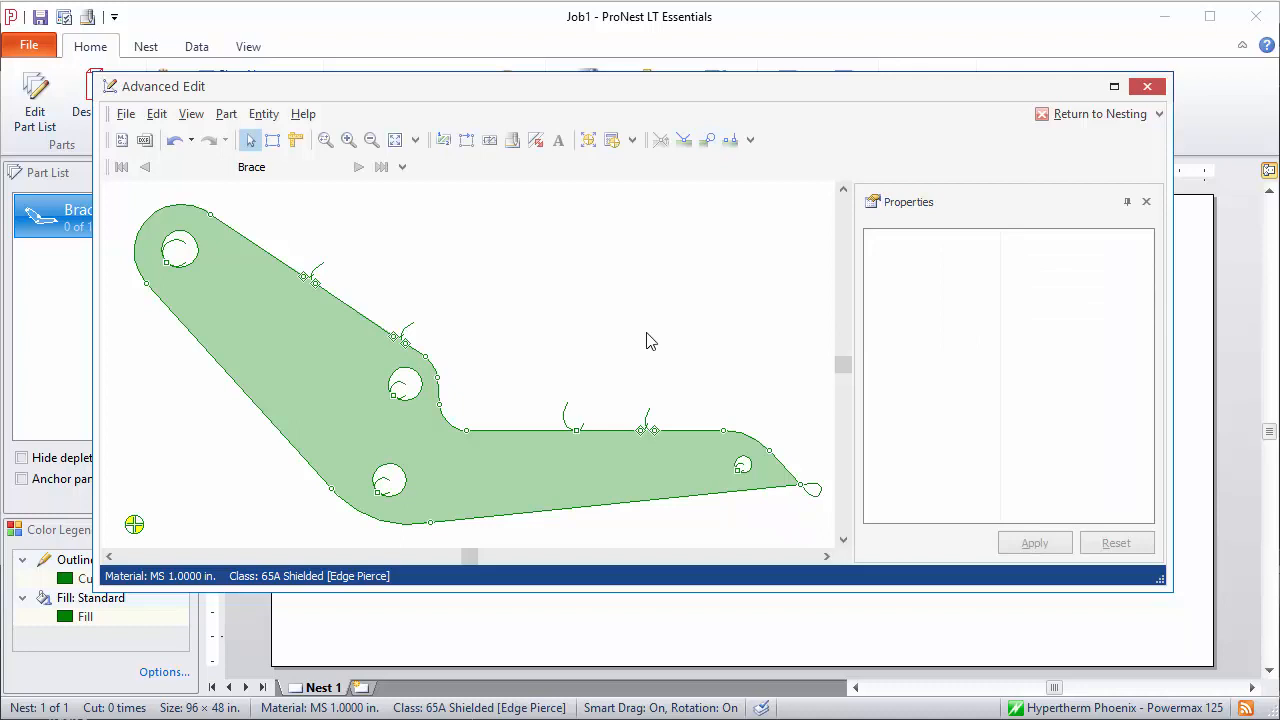
left_click(127, 114)
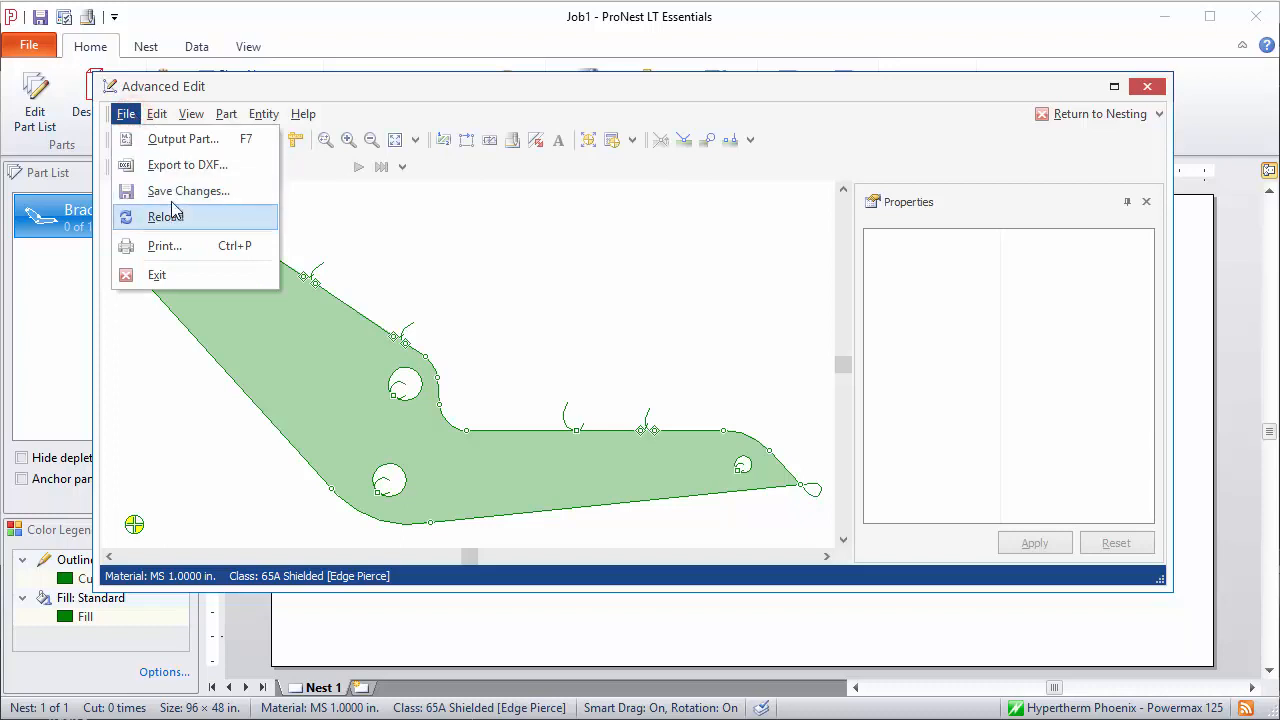
Step: Return to nesting and save the changes made to the Brace part
left_click(1090, 116)
left_click(1090, 116)
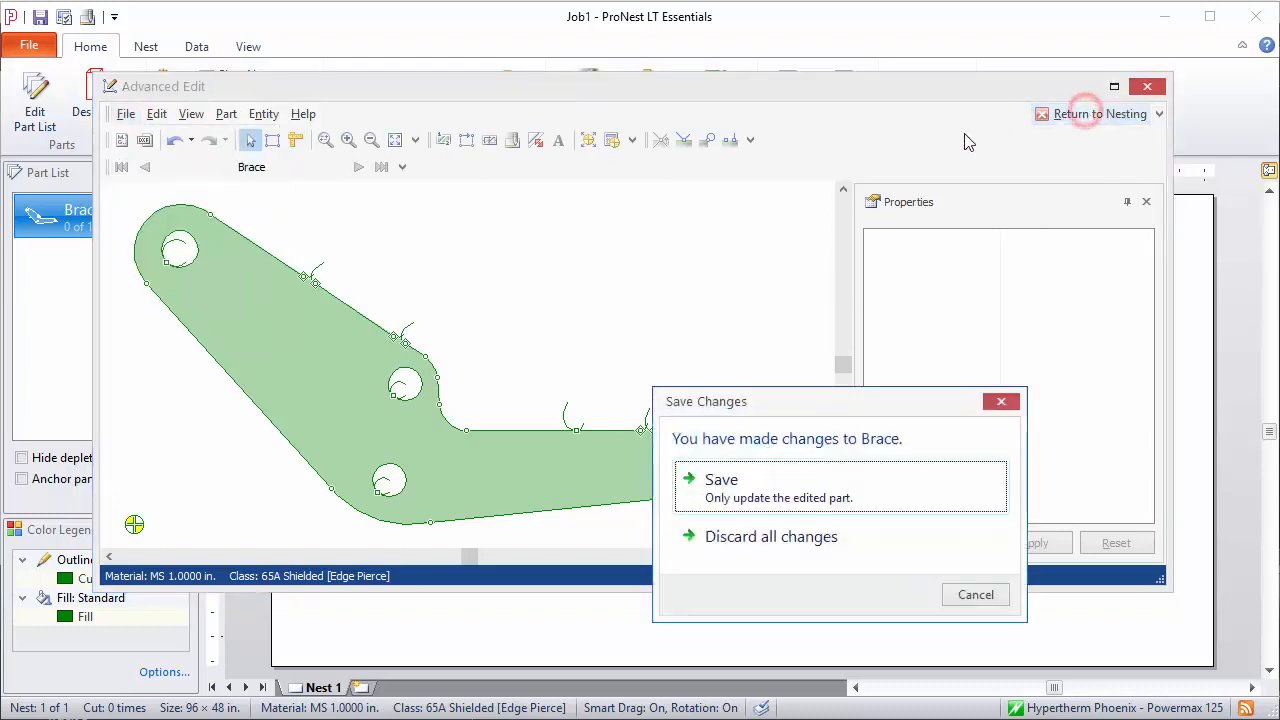
left_click(806, 488)
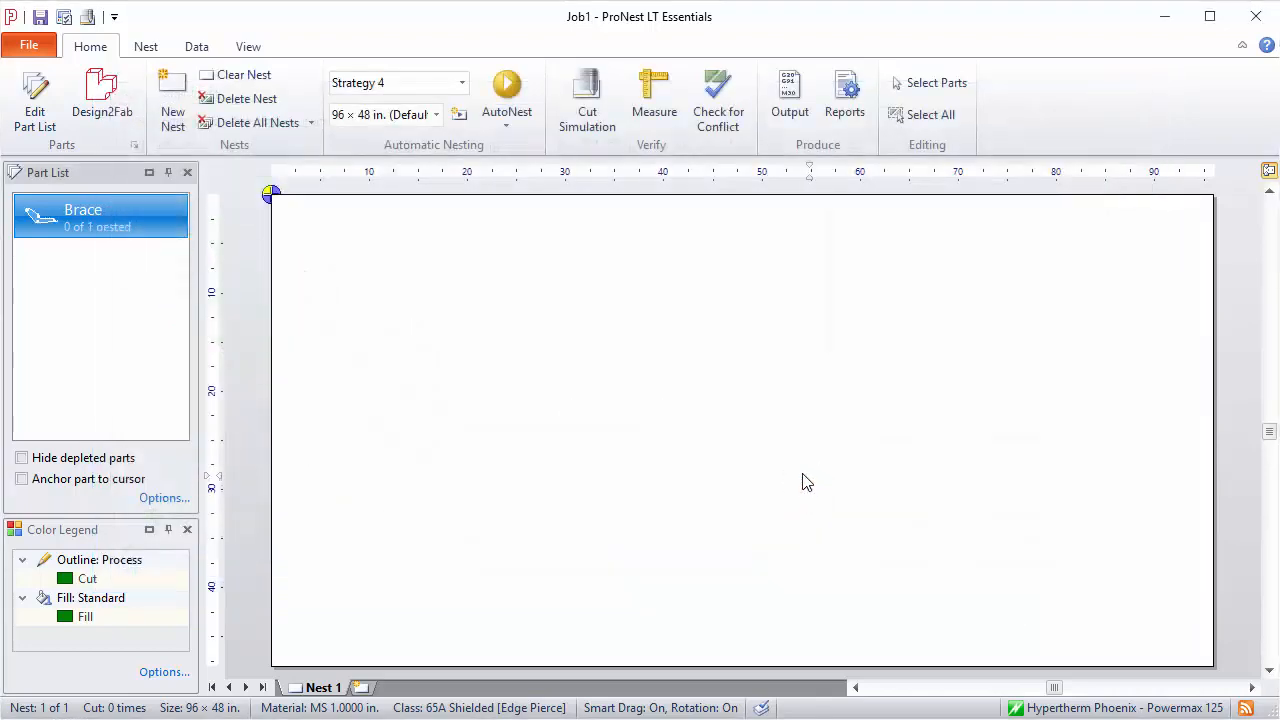
Step: Place Brace on the nest sheet, then delete it so Nest 1 is empty
left_click(86, 216)
left_click(617, 320)
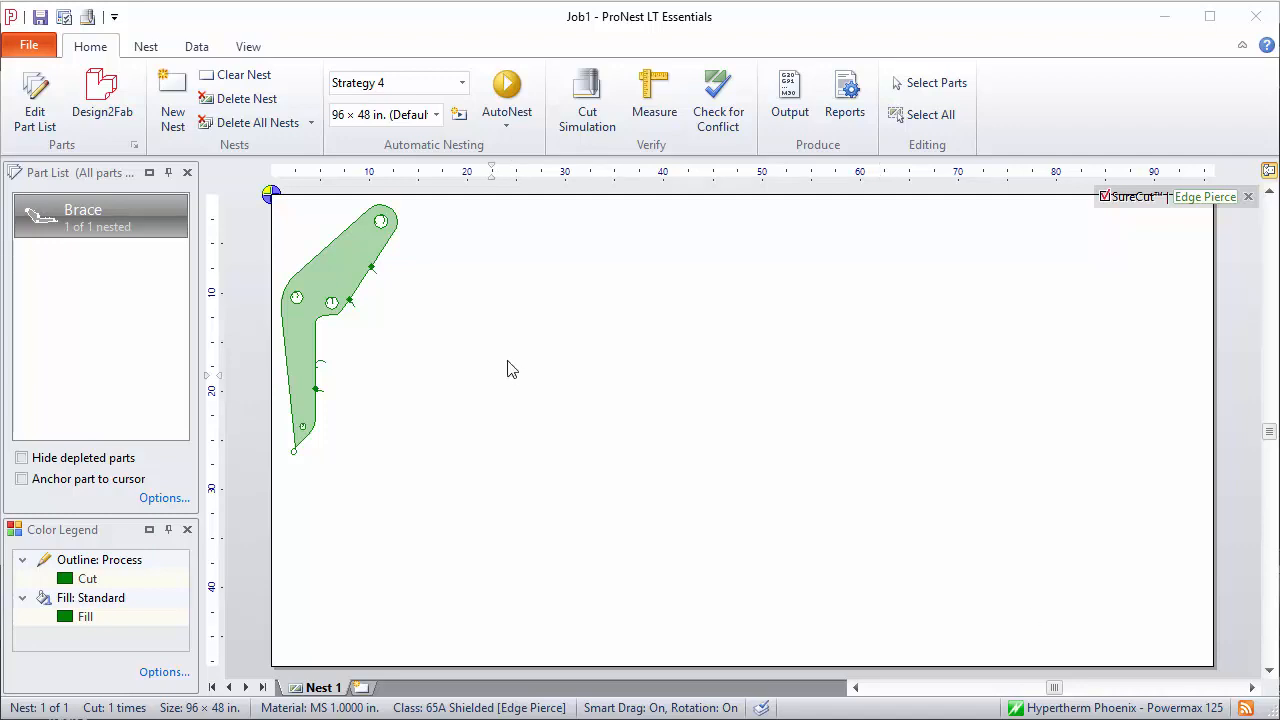
left_click(323, 267)
key("Delete")
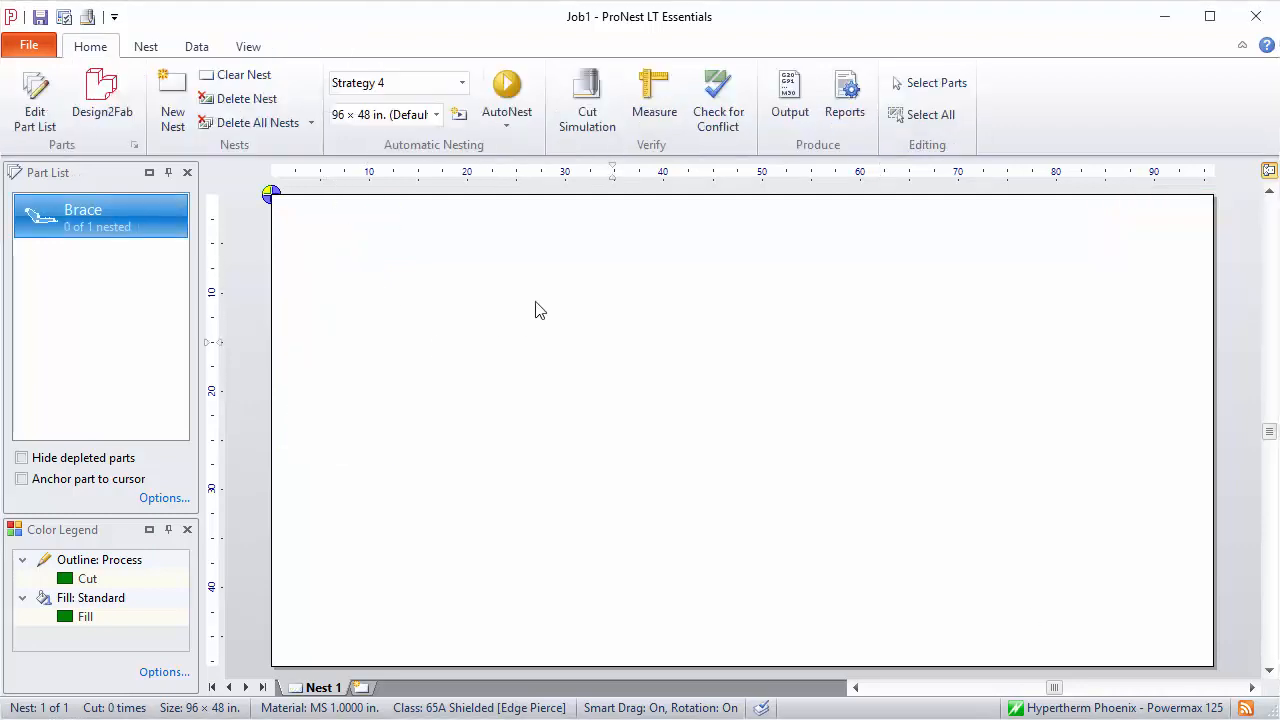
Step: Remove Brace from the part list and preview the 5.0000 × 20.0000 in BHRectangle.dxf example
left_click(34, 112)
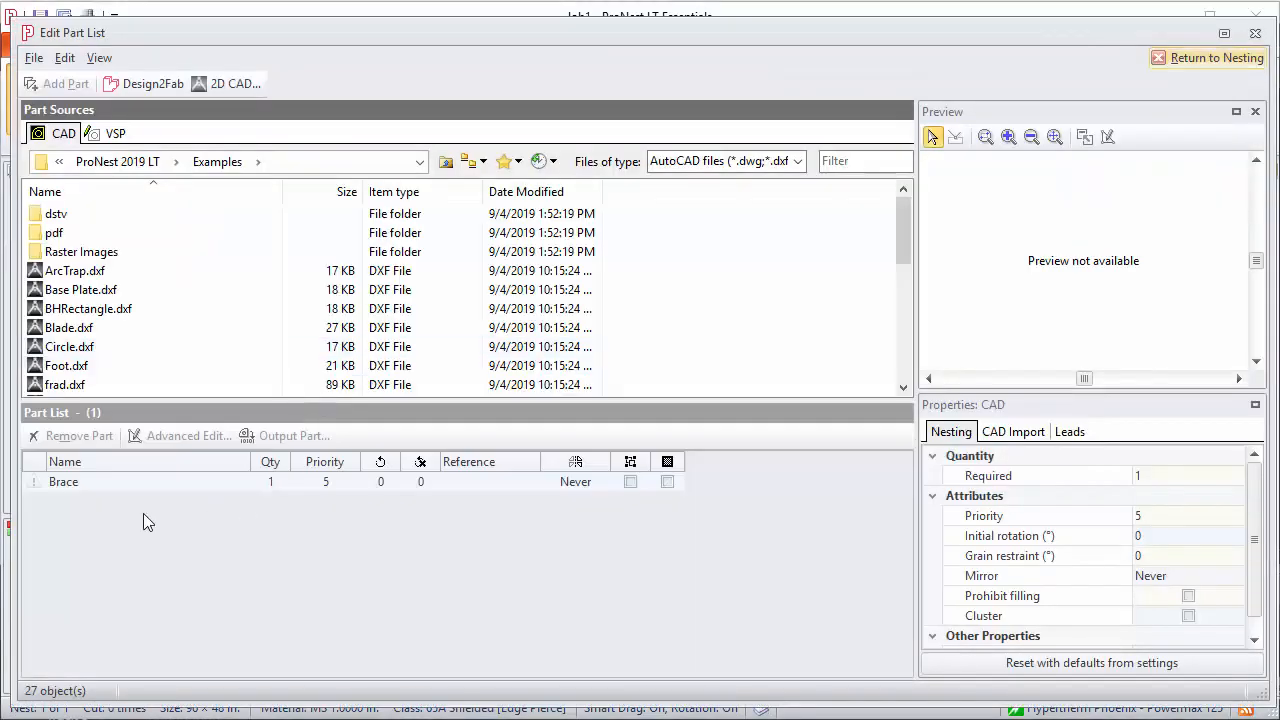
left_click(63, 483)
left_click(79, 437)
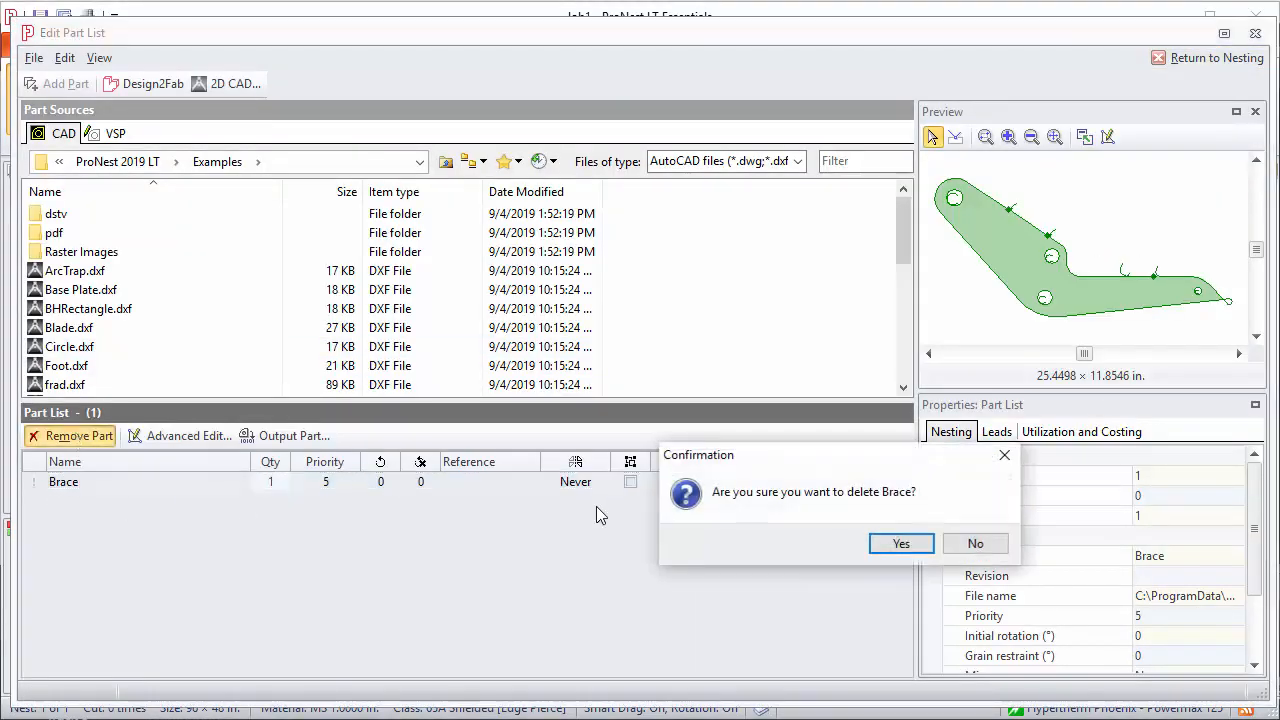
left_click(885, 545)
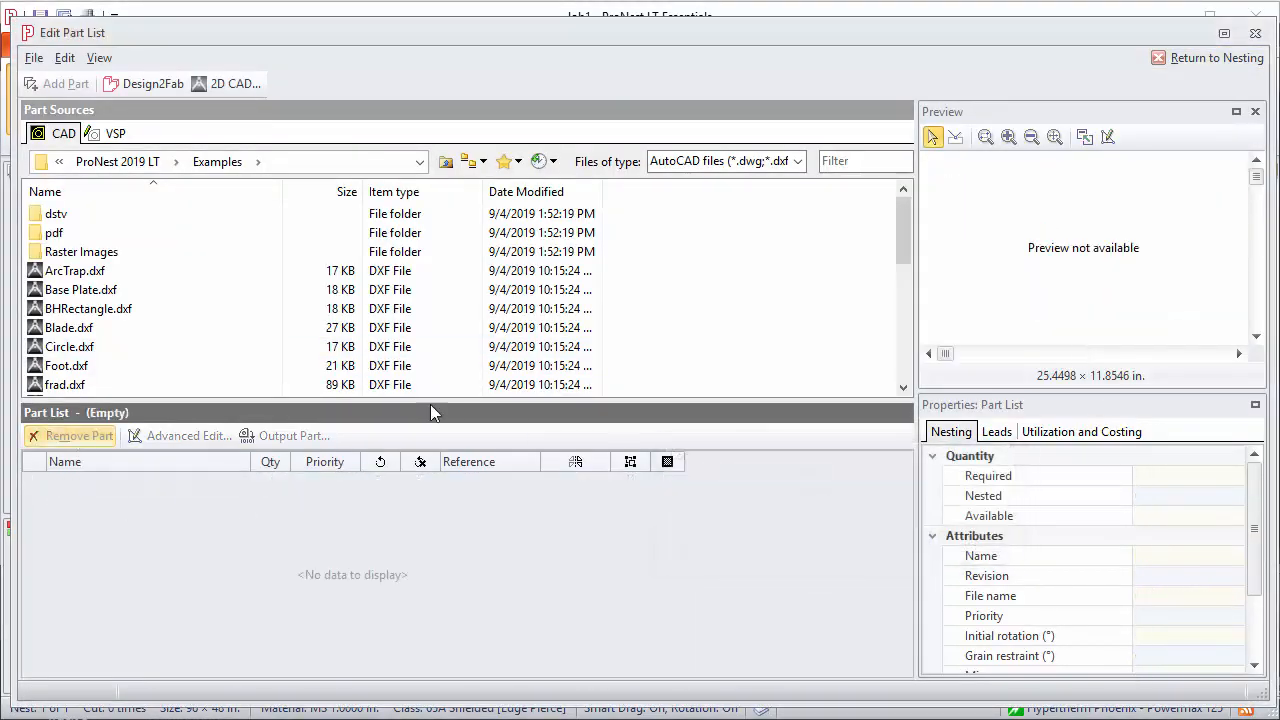
left_click(79, 312)
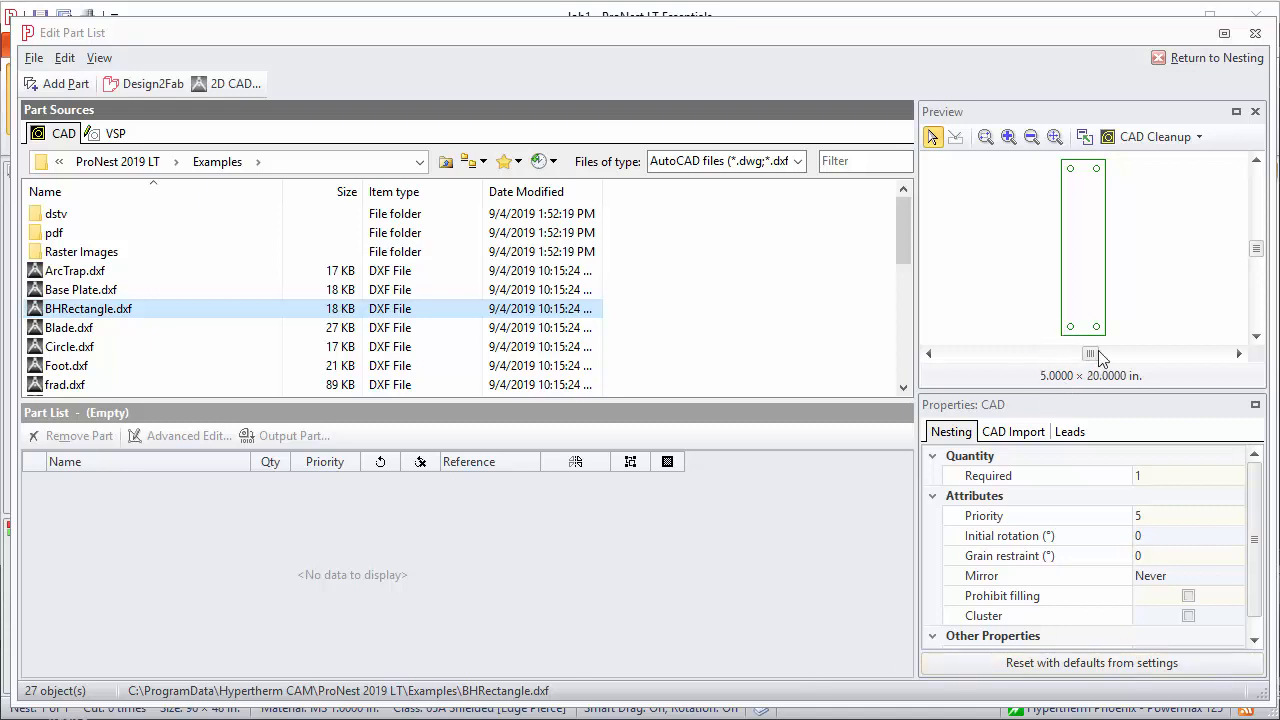
Step: Add BHRectangle.dxf to the part list and open it in Advanced Edit
double_click(80, 312)
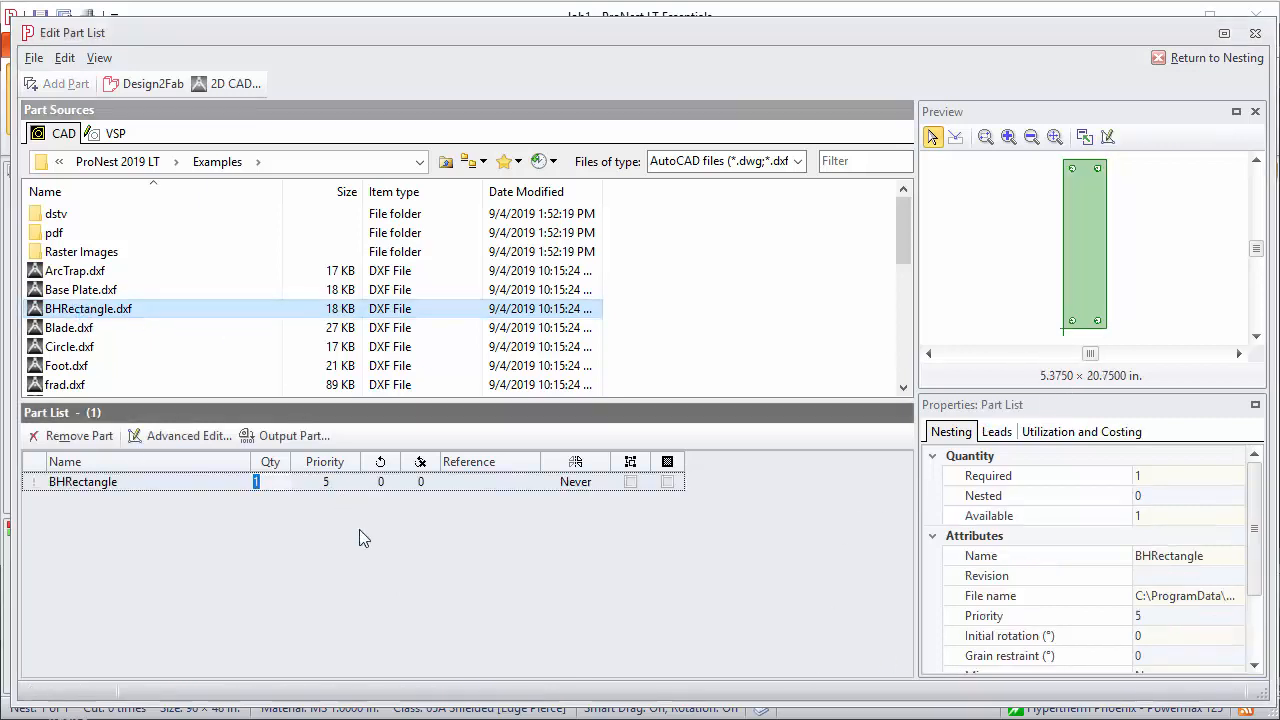
left_click(142, 482)
left_click(167, 437)
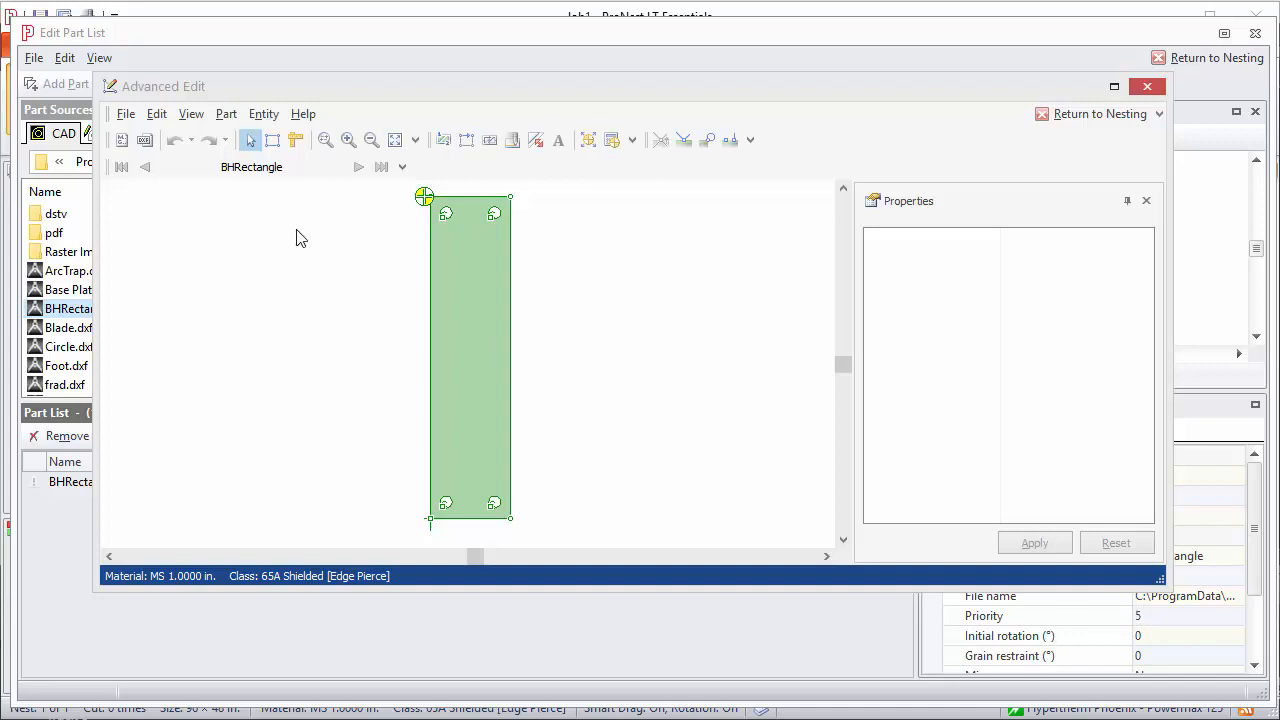
Step: Recalculate BHRectangle's part home to the Upper Right corner
left_click(613, 145)
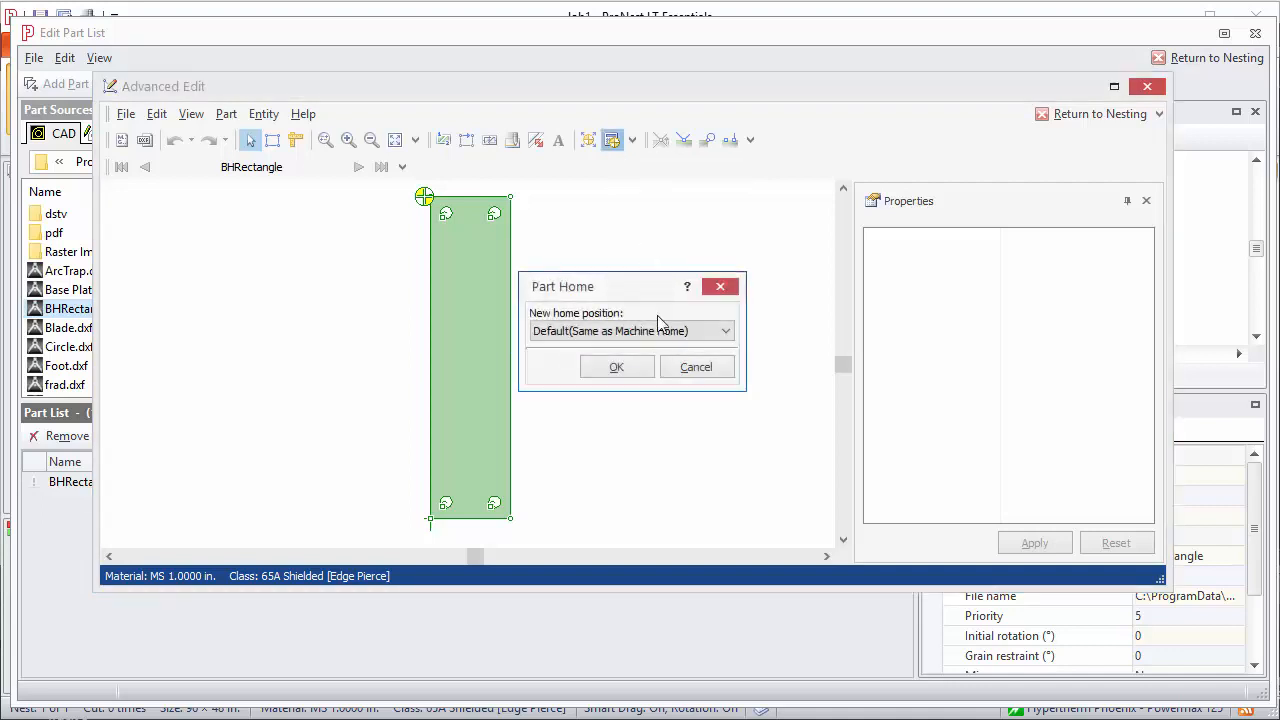
left_click(706, 338)
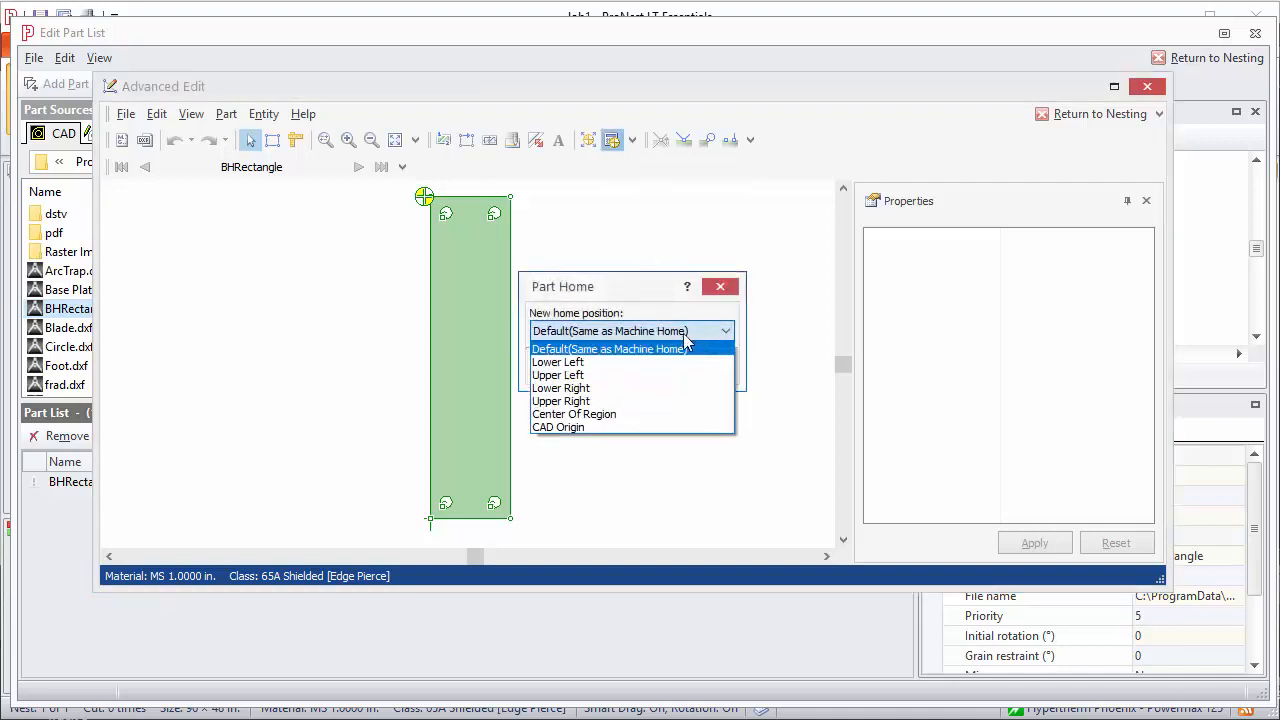
left_click(602, 401)
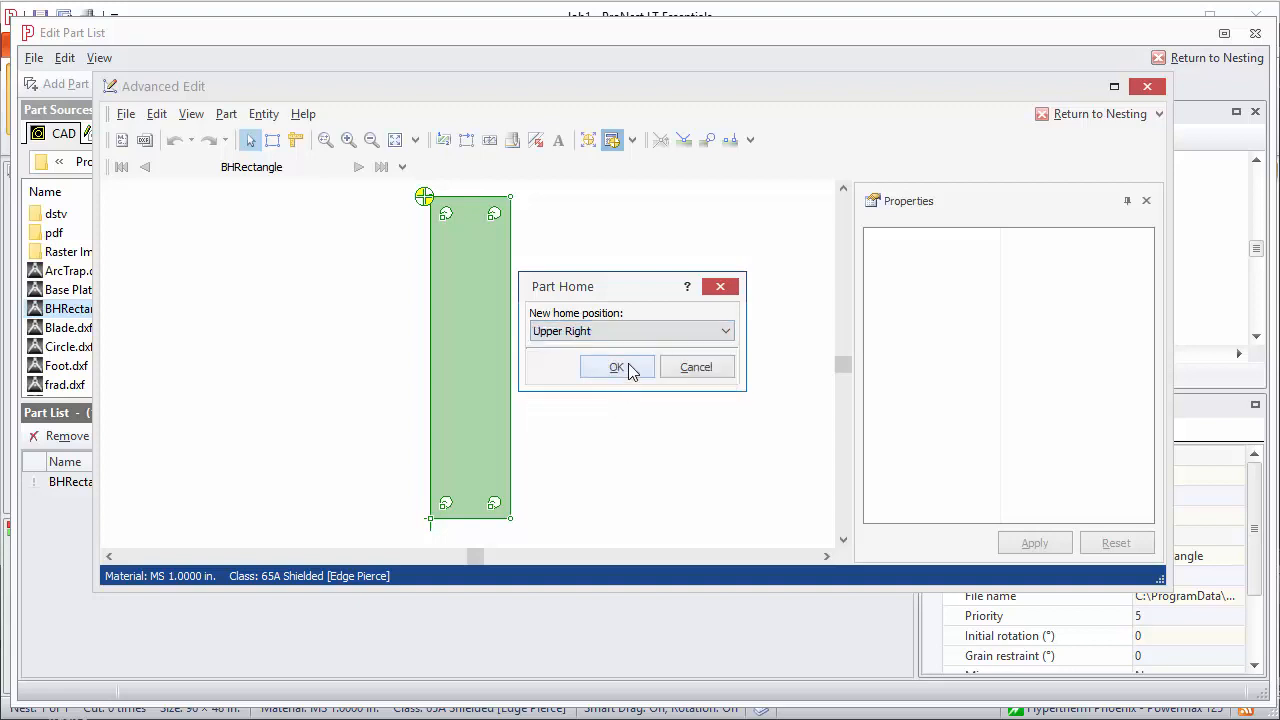
left_click(626, 368)
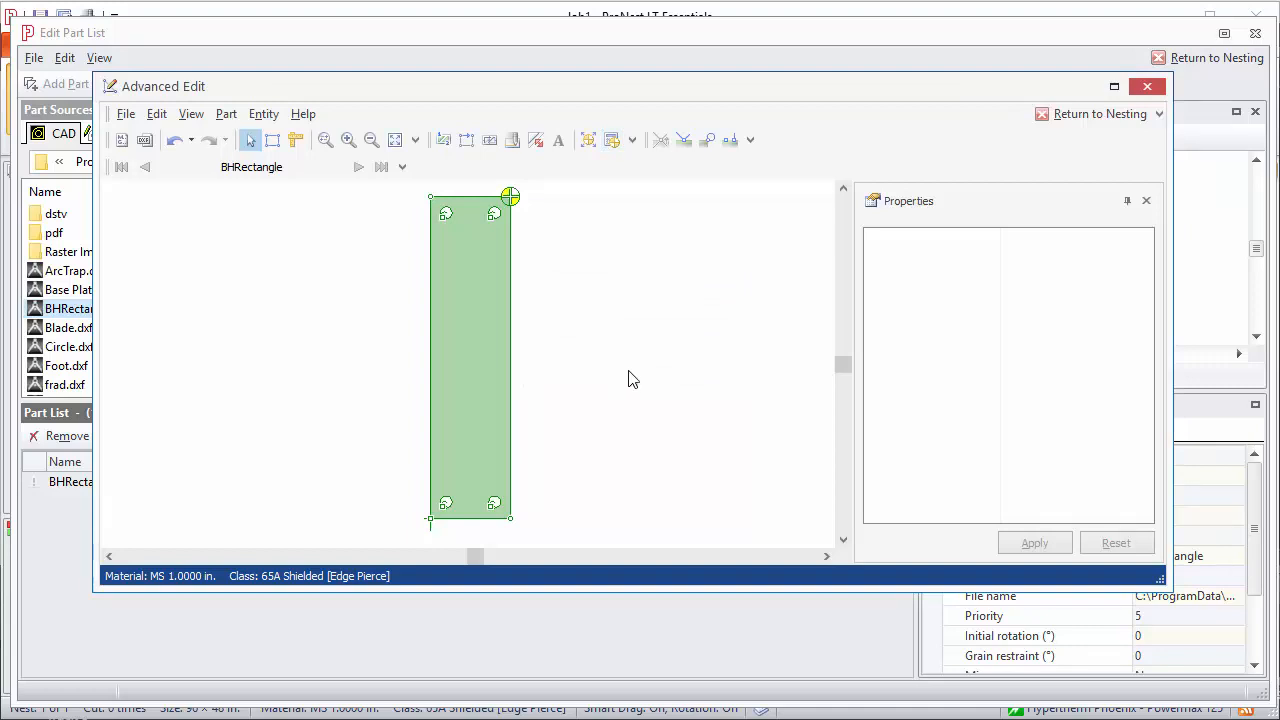
Step: Delete the rectangle's outer profile, leaving only its four holes
left_click(271, 147)
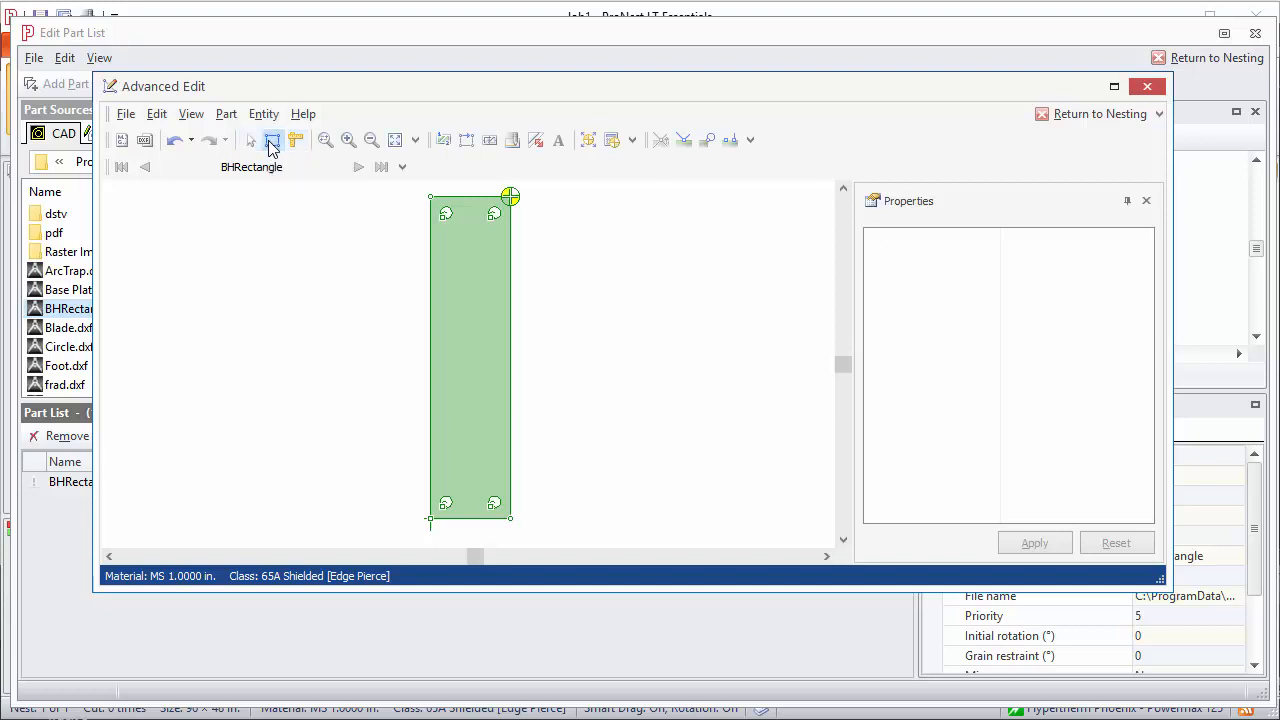
left_click(431, 291)
key("Delete")
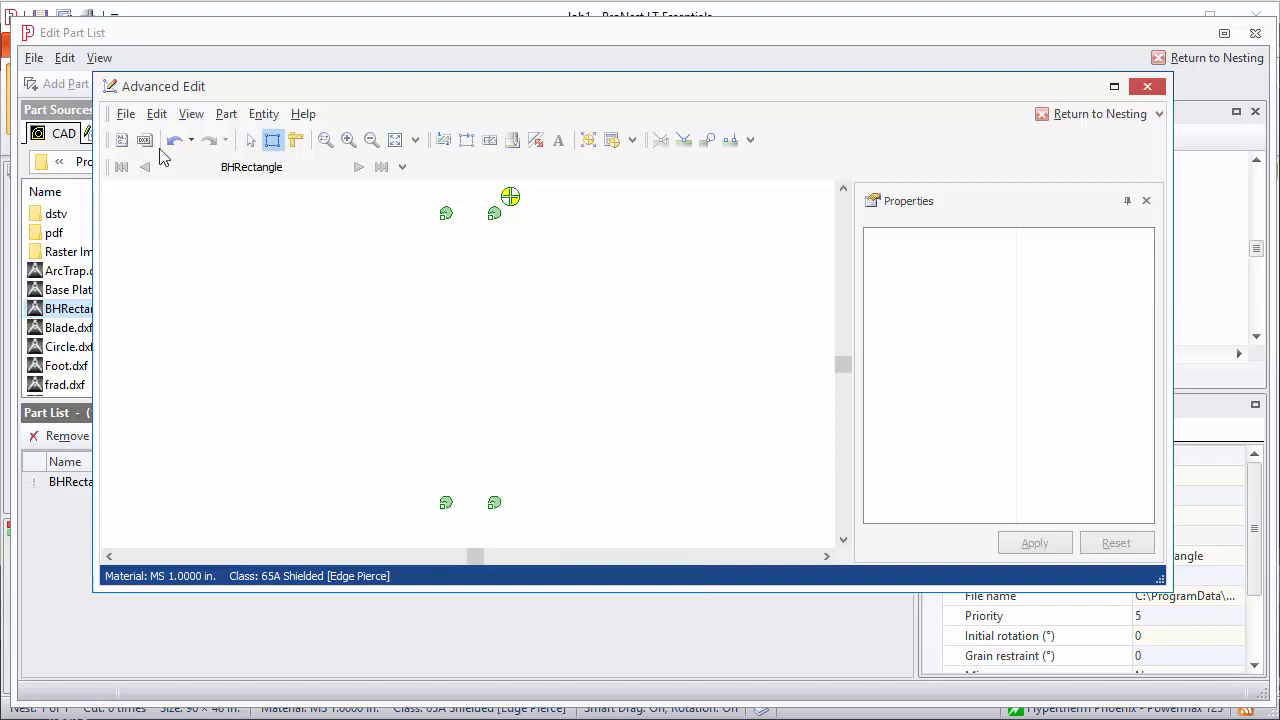
Step: Bring up the Output Part settings, then cancel without outputting the part
left_click(126, 115)
key("Escape")
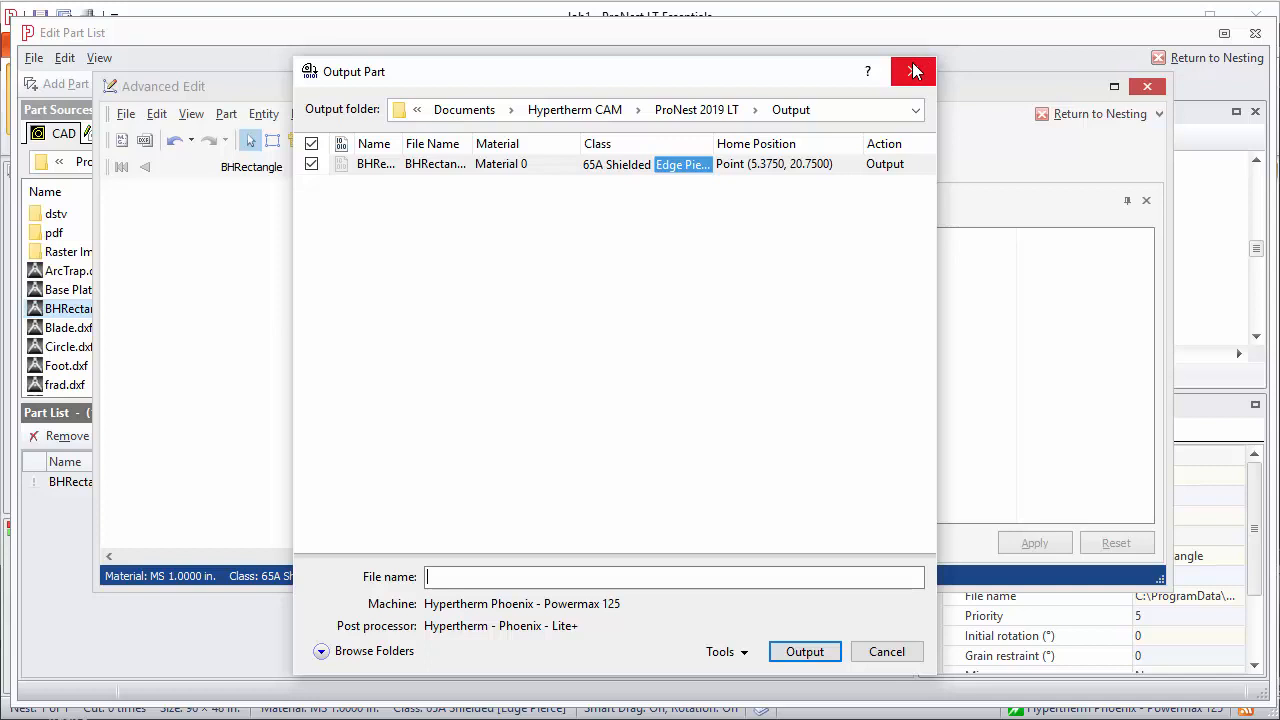
left_click(893, 650)
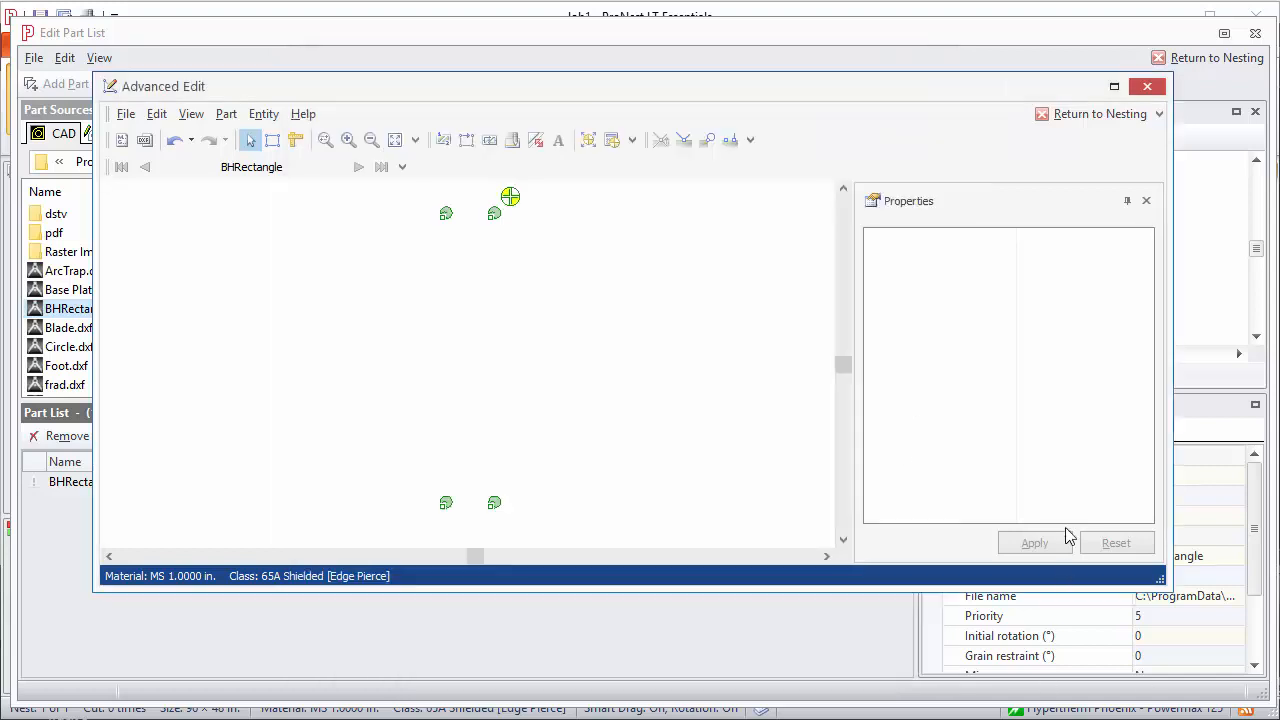